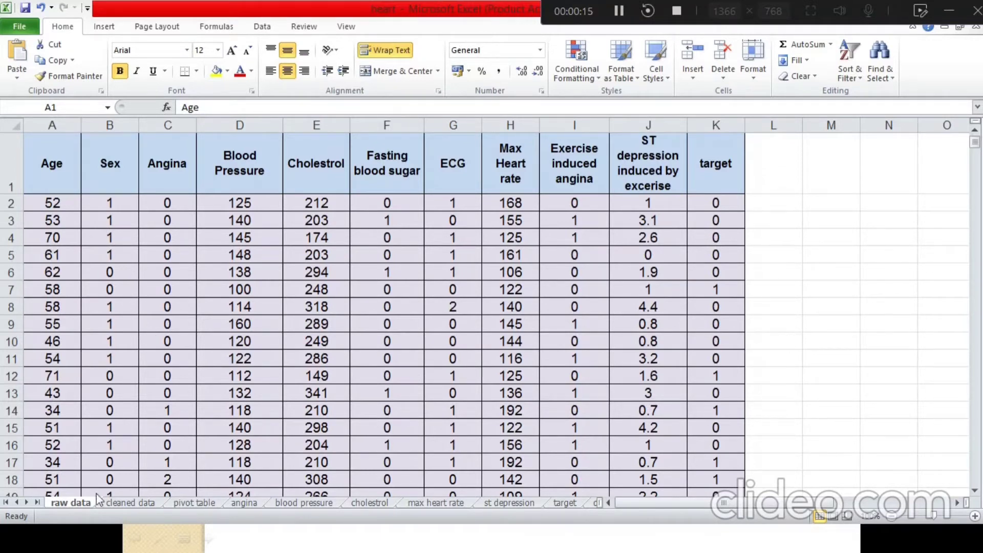
Step: On the cleaned data sheet, begin a VLOOKUP formula in K2 with A2 as the lookup value
click(135, 504)
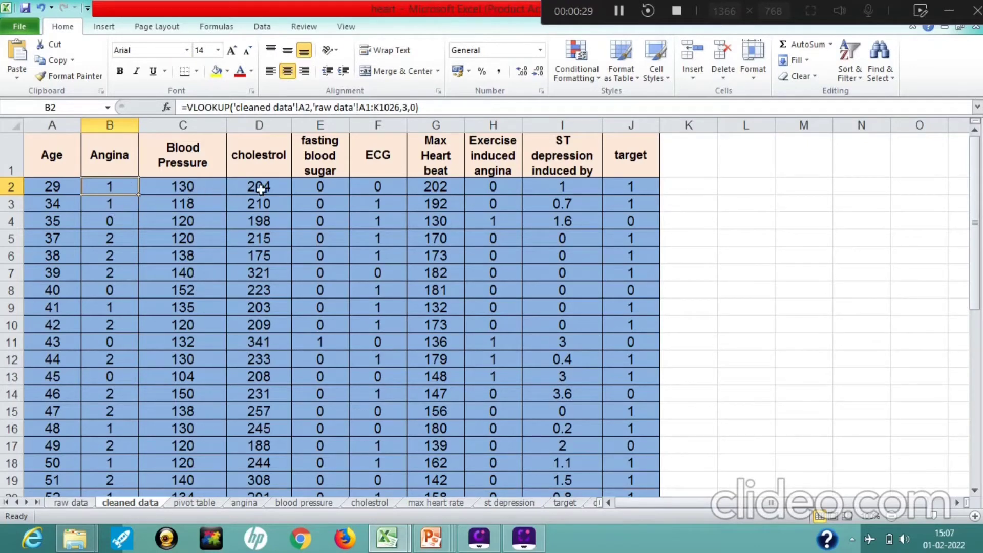
click(676, 183)
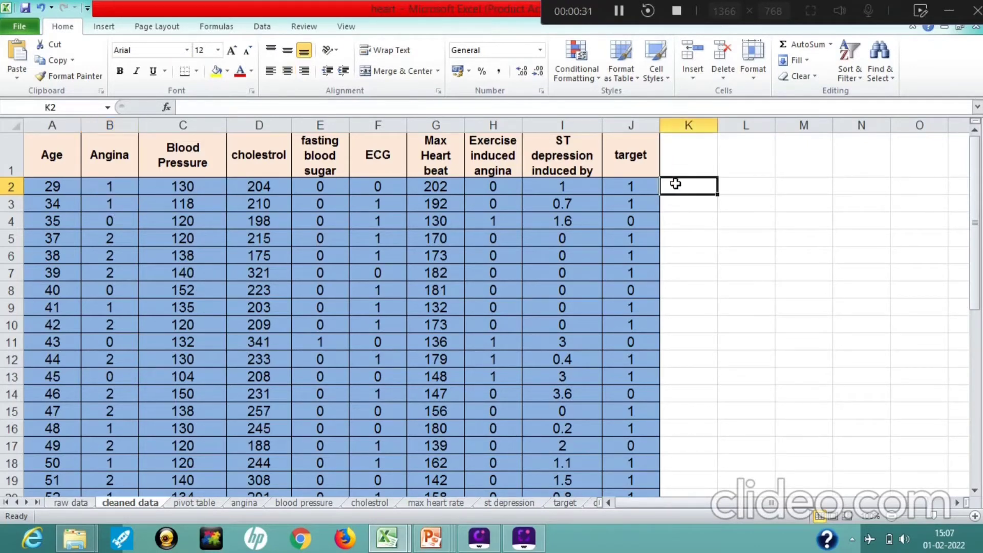
text(=)
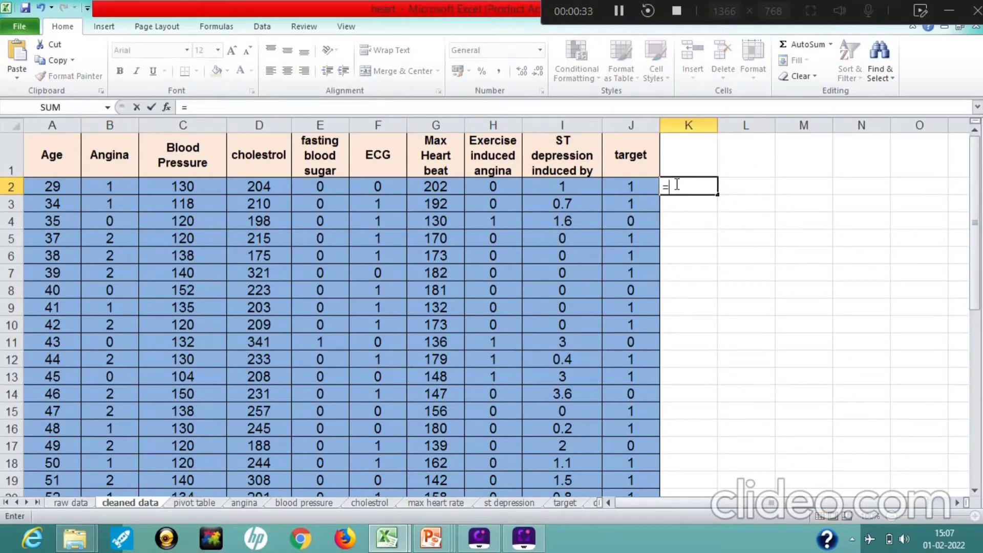
text(vloo)
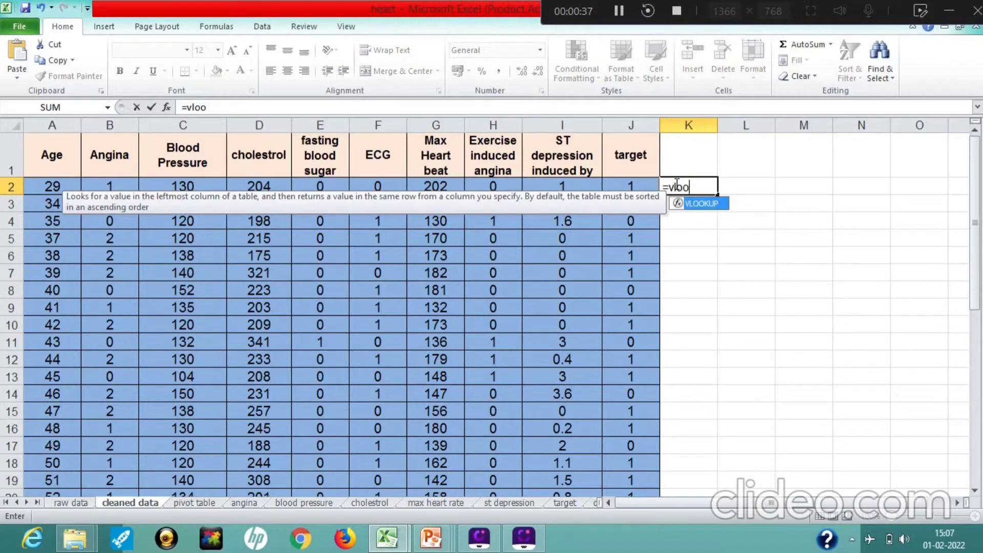
text(kup()
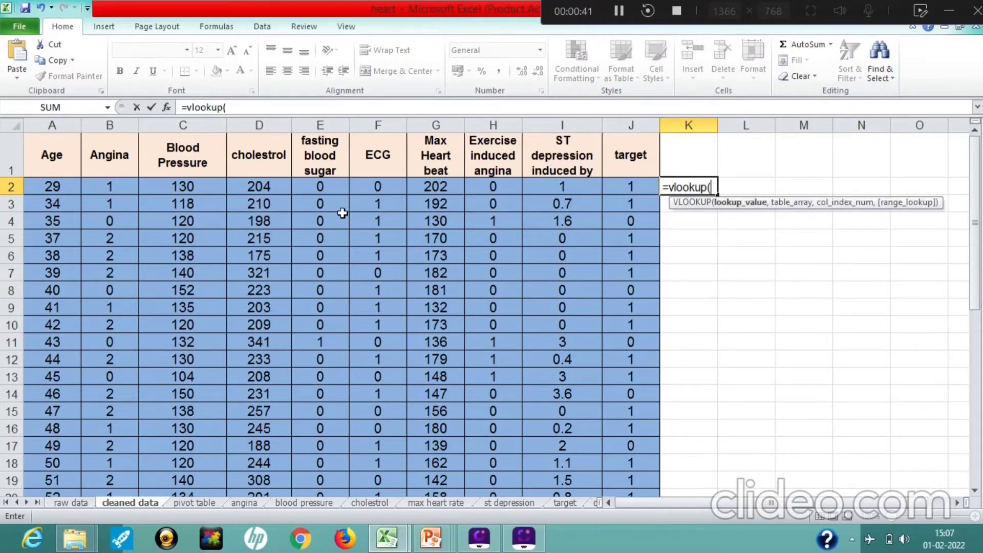
click(64, 187)
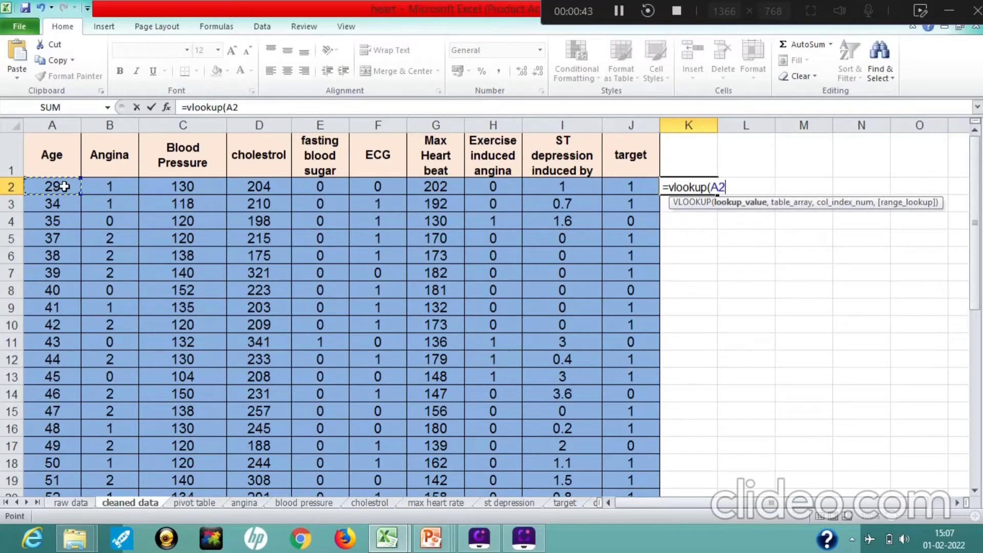
text(,)
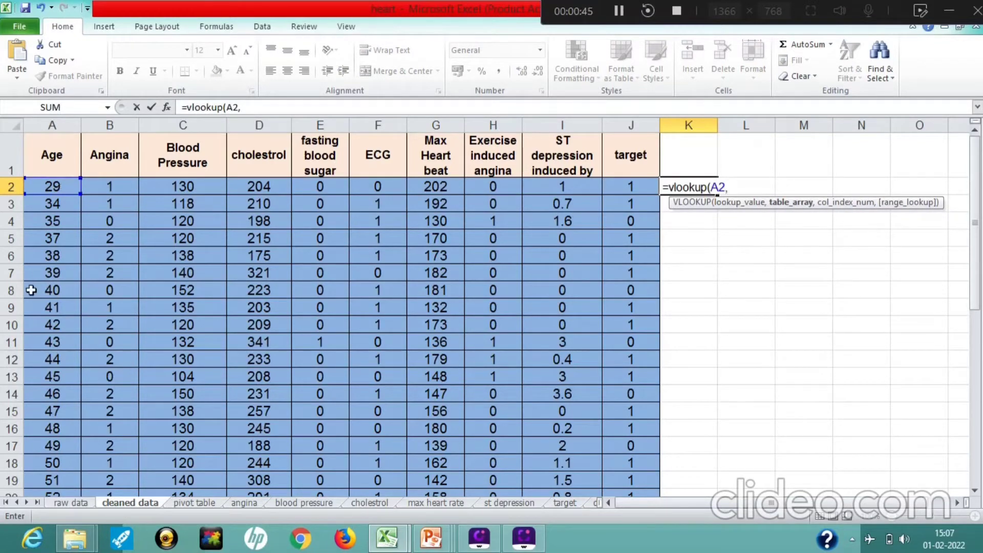
Step: Complete the VLOOKUP with 'raw data'!A1:K1026 as the table array, column index 3 and range lookup 0
click(60, 502)
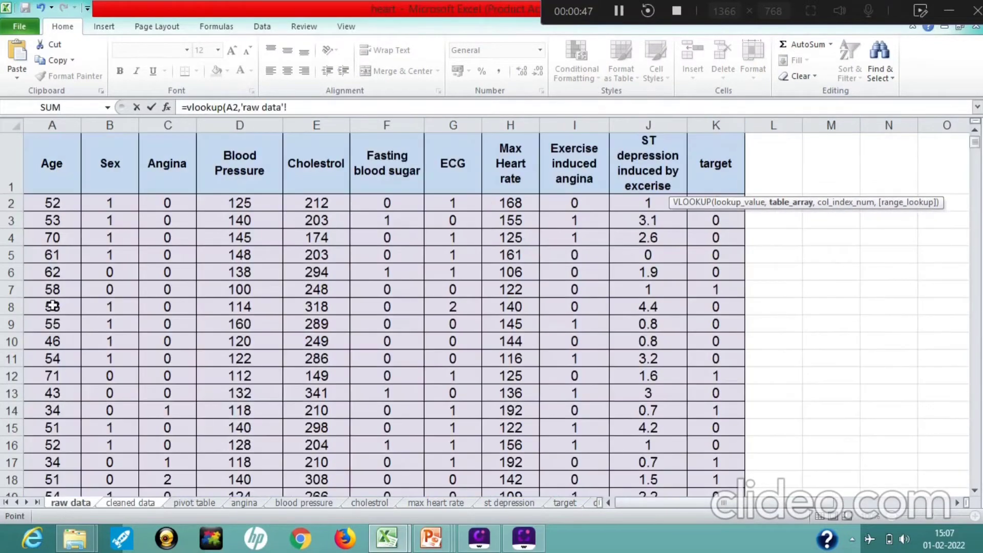
mouse_move(44, 187)
mouse_down()
mouse_move(201, 224)
mouse_move(537, 333)
mouse_move(683, 435)
mouse_move(682, 470)
mouse_move(802, 479)
mouse_move(694, 479)
mouse_move(720, 455)
mouse_up()
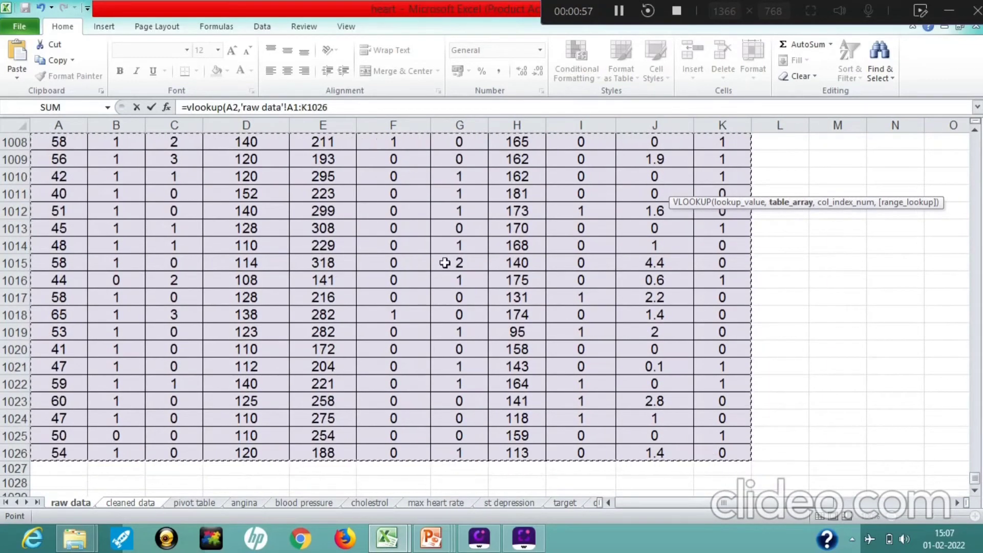
click(342, 108)
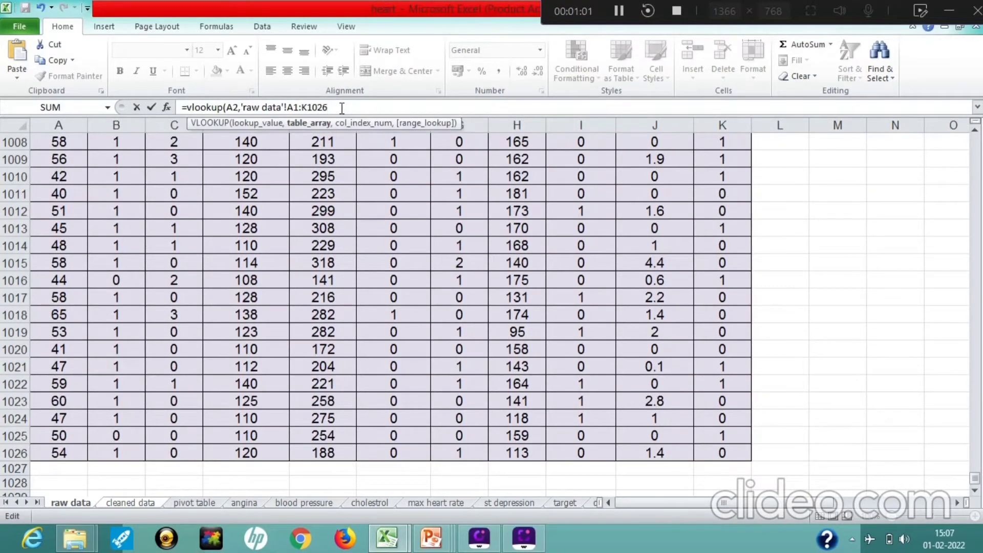
text(,)
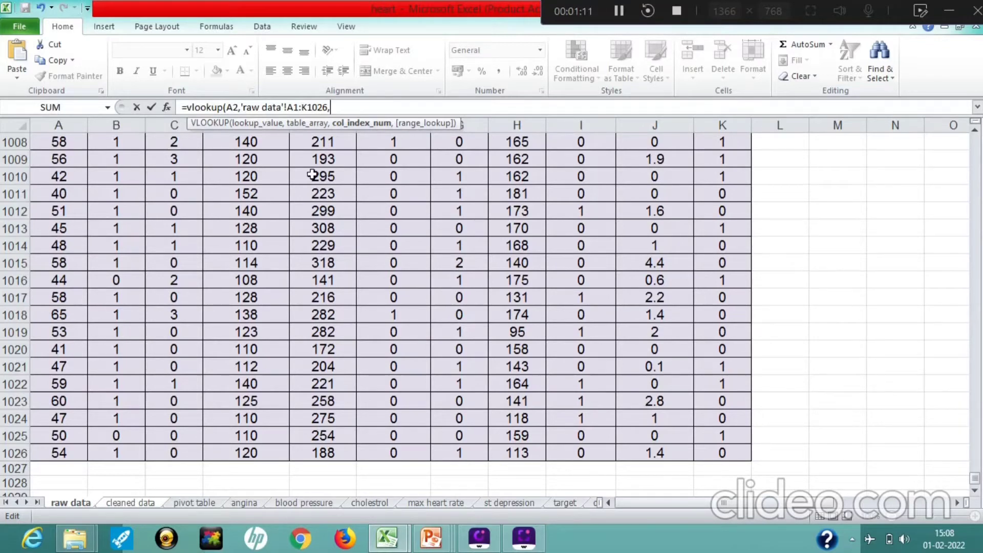
text(3,)
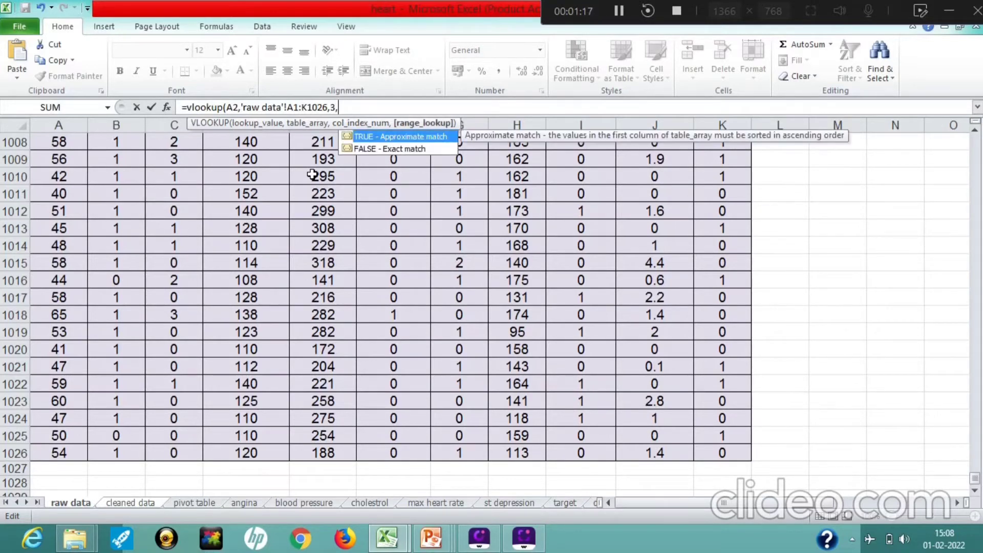
text())
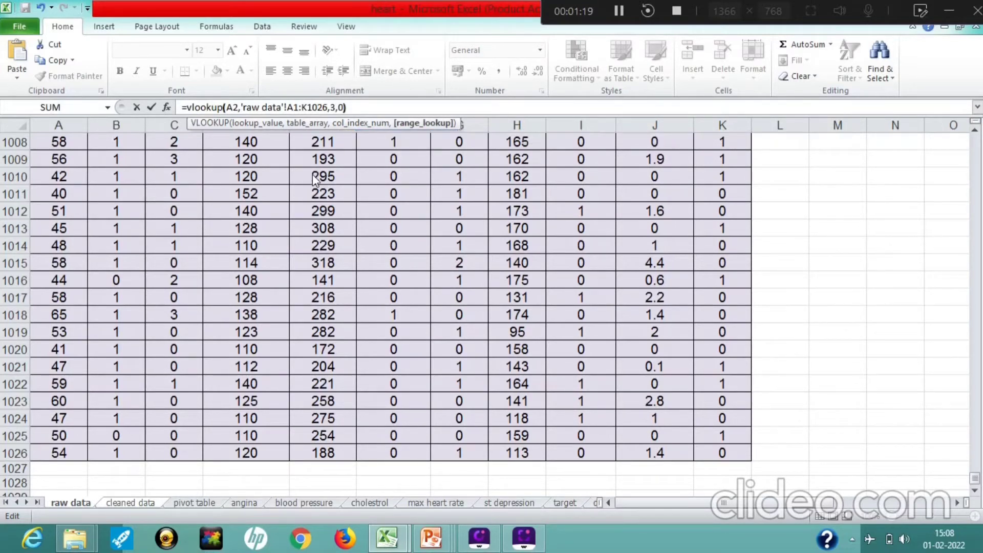
key(Return)
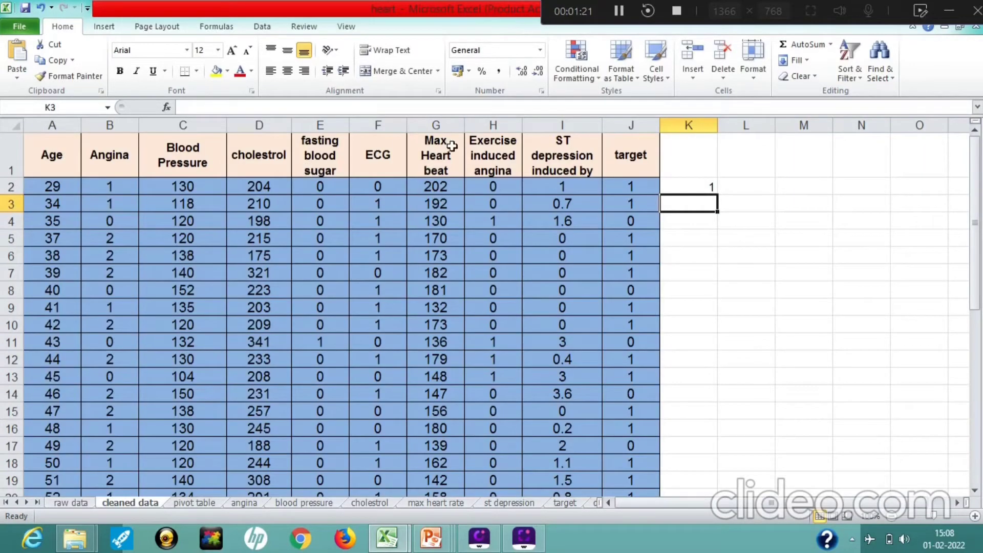
Step: Fill the VLOOKUP formula from K2 down column K to row 34
click(690, 187)
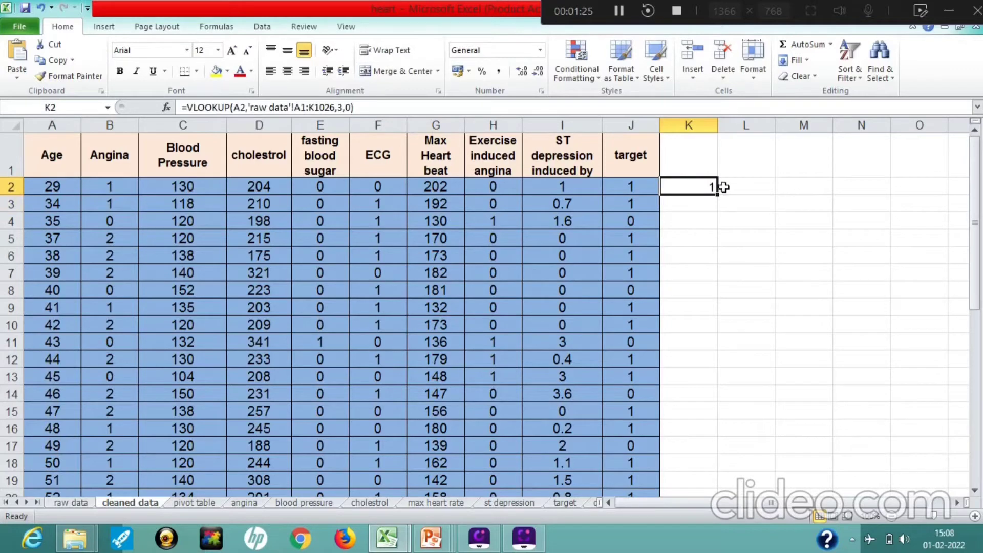
drag(718, 195, 757, 490)
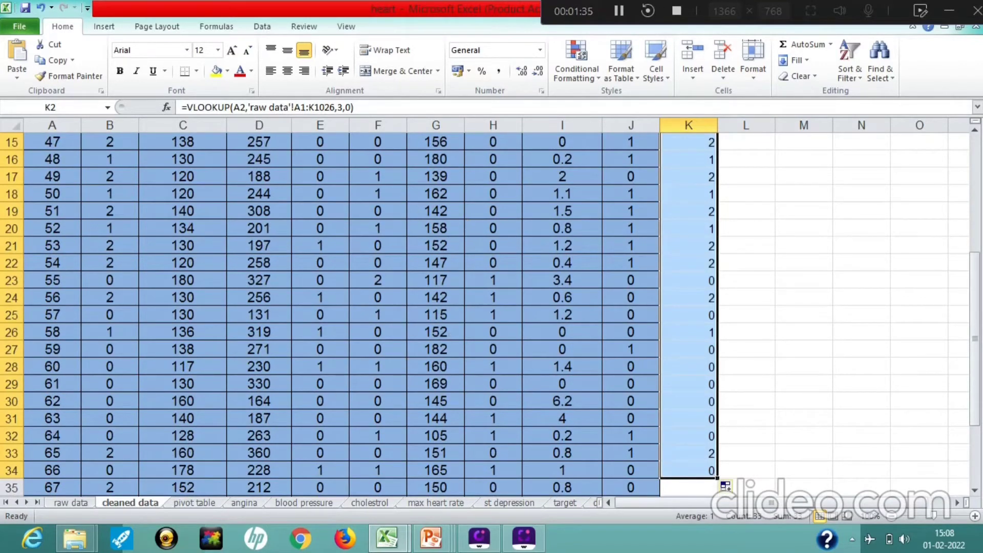
click(676, 11)
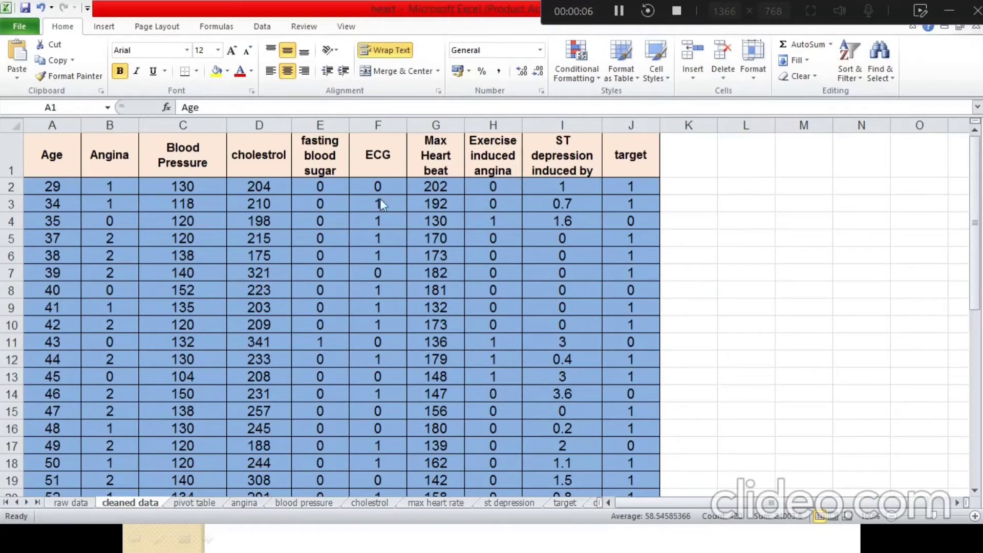
Step: Start inserting a PivotTable based on the whole cleaned data table, from Age through target
click(70, 159)
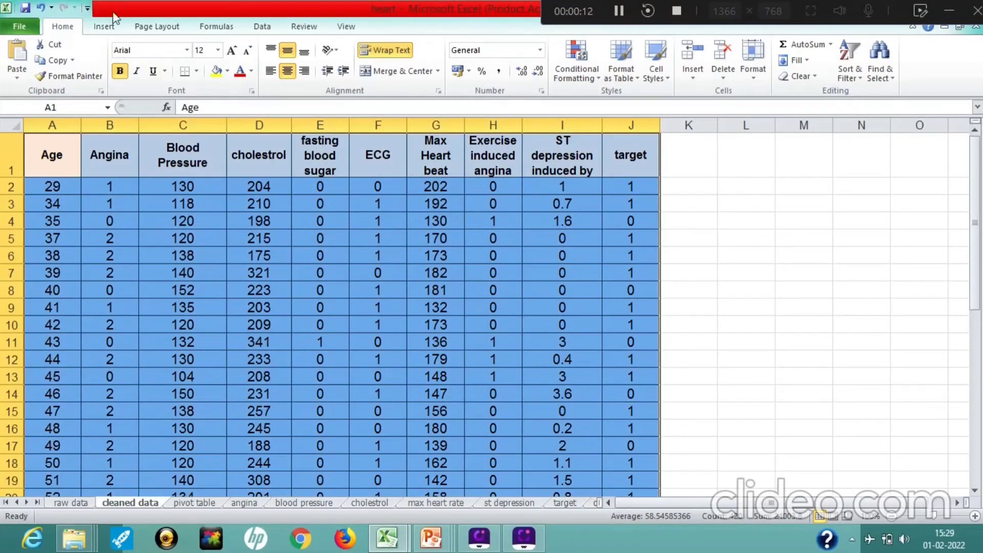
click(104, 26)
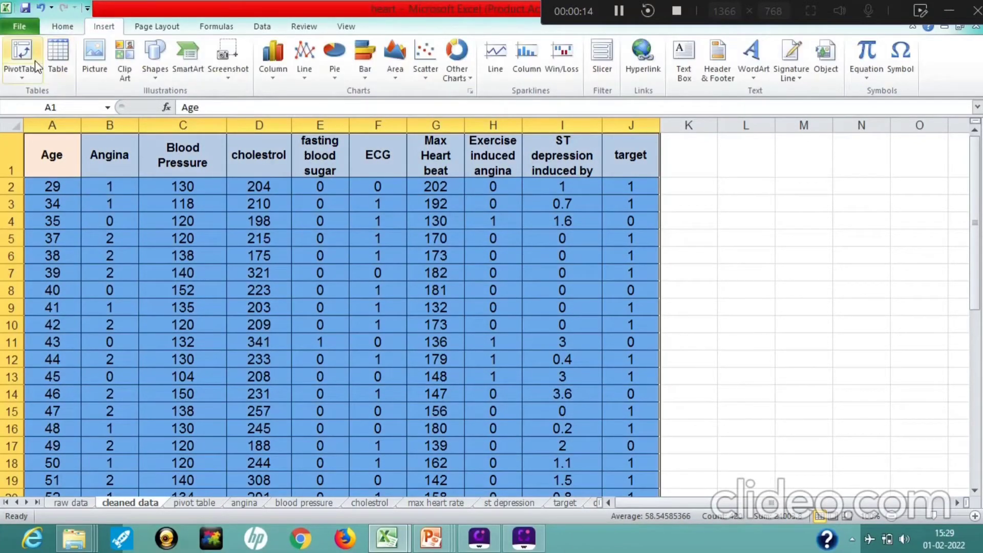
click(23, 74)
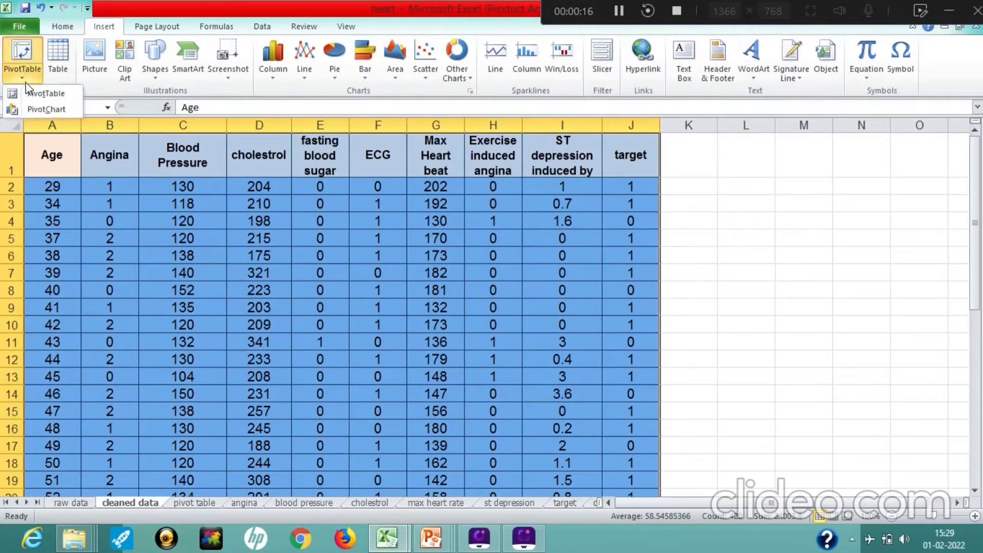
click(32, 93)
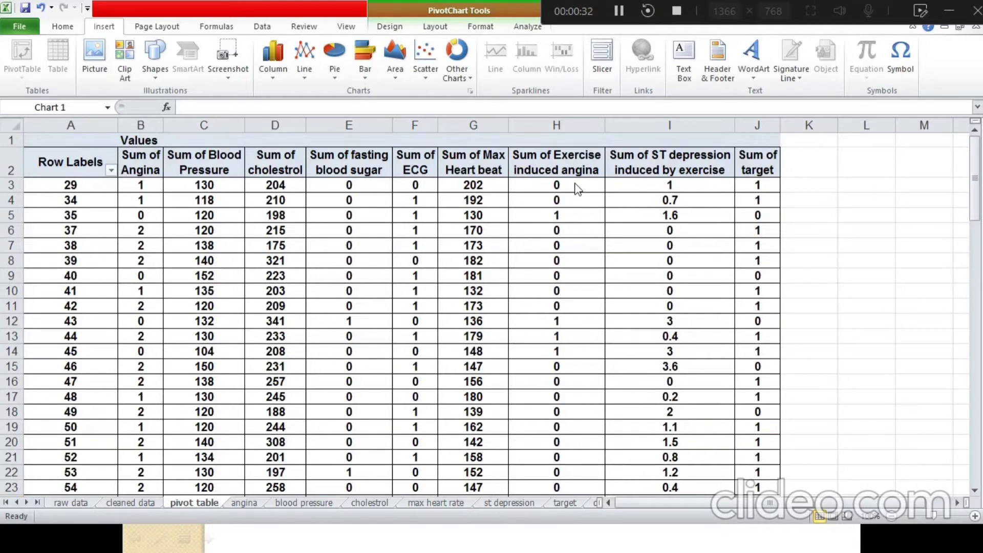
Step: Examine the rows of the pivot table sheet and the bar chart below them
click(976, 492)
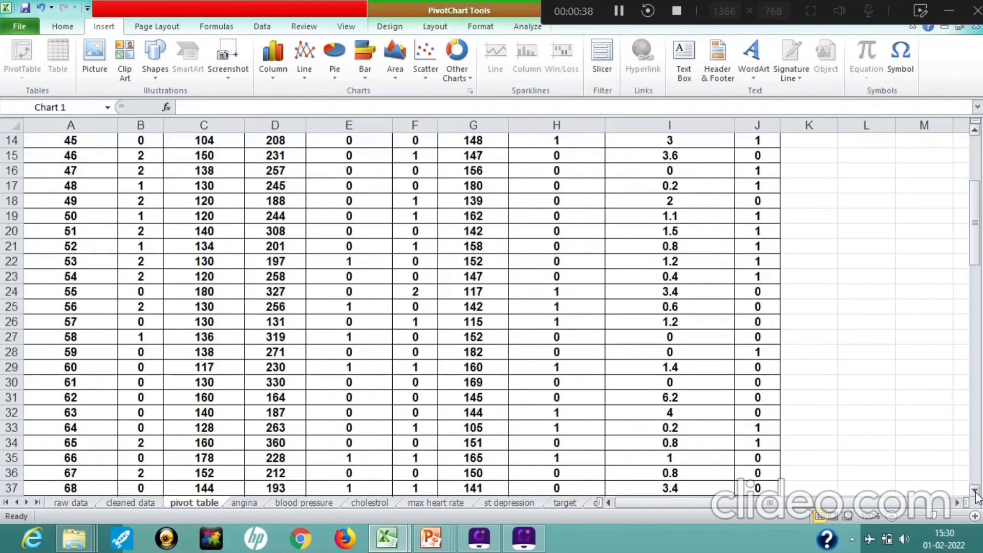
drag(976, 493, 976, 493)
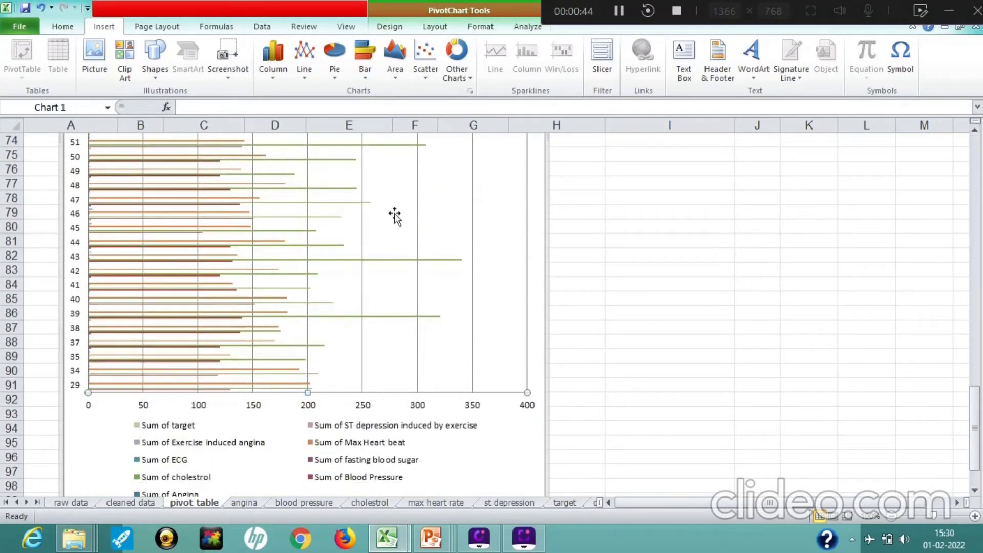
click(617, 11)
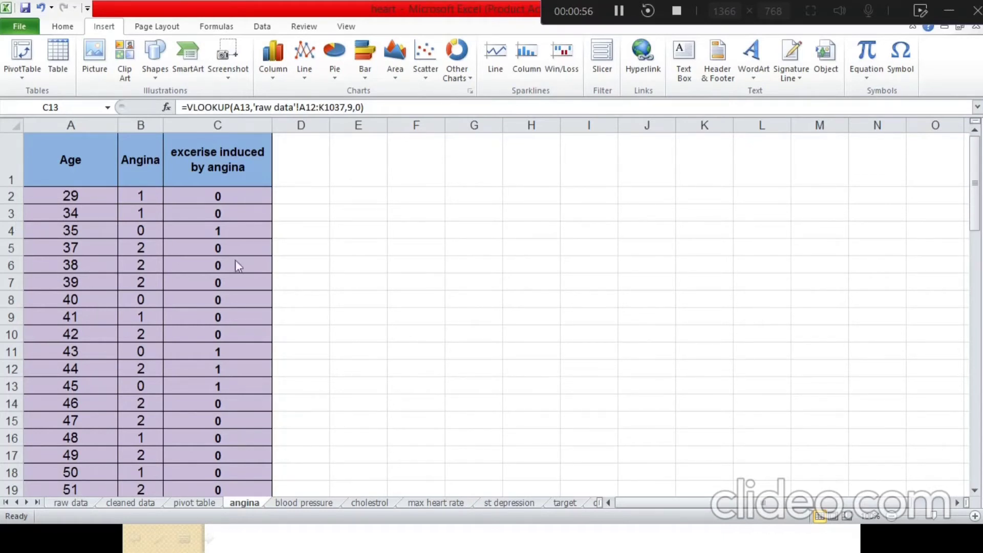
Step: On the angina sheet, examine the data by age and the line chart comparing angina with exercise-induced angina
click(313, 245)
click(312, 244)
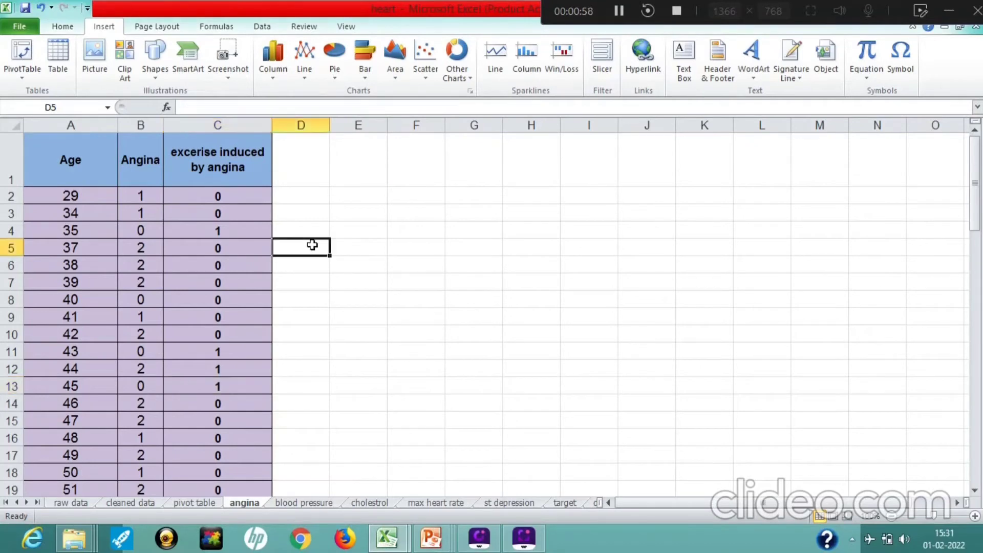
key(Down)
key(Down)
key(Down)
key(Down)
key(Down)
key(Down)
key(Down)
key(Down)
key(Down)
key(Down)
key(Down)
key(Down)
key(Down)
key(Down)
key(Down)
key(Down)
key(Down)
key(Down)
key(Down)
key(Down)
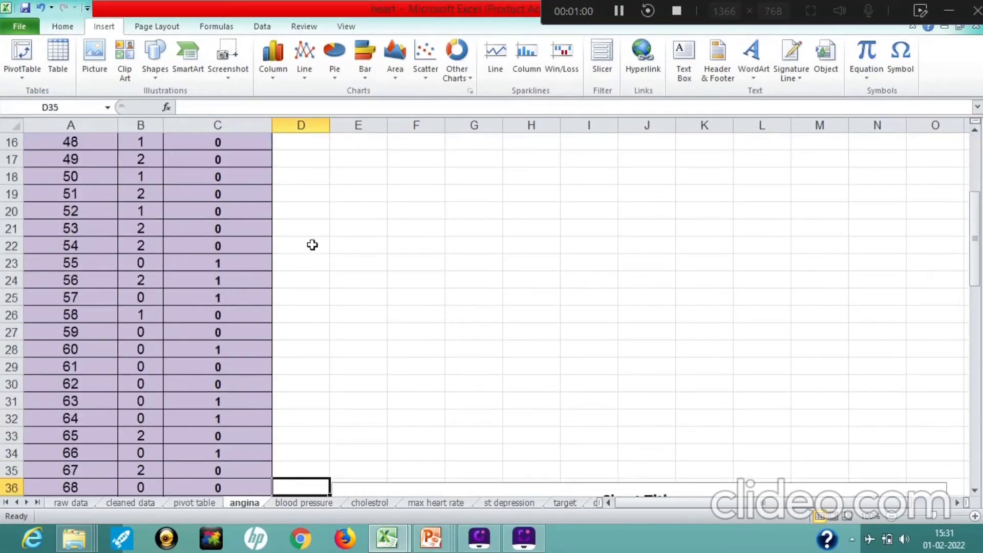
key(Down)
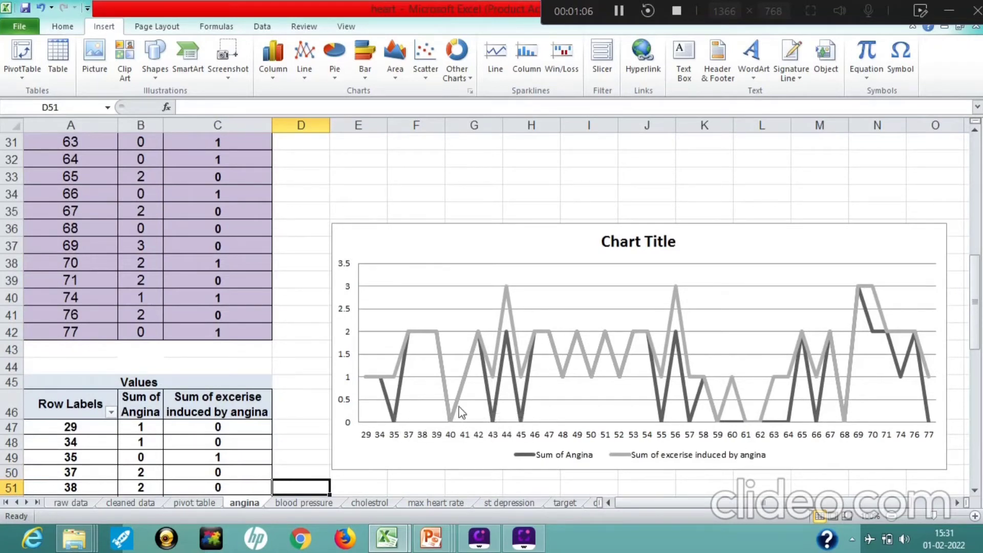
mouse_move(507, 344)
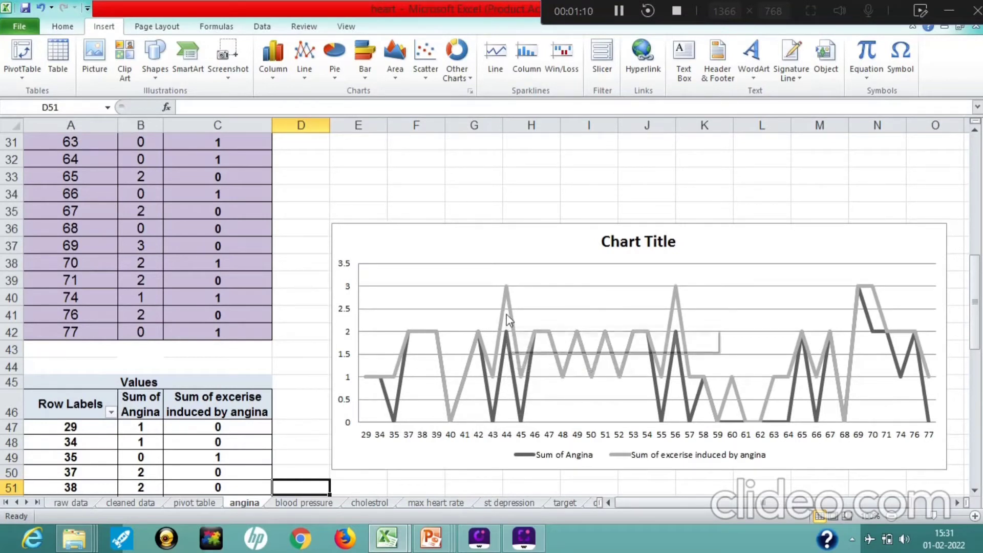
mouse_move(507, 297)
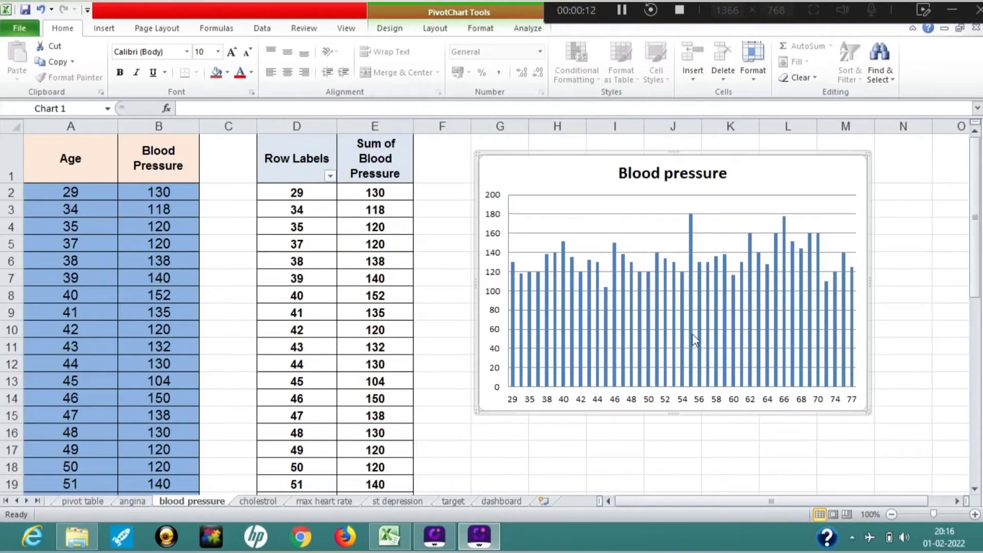
Step: Examine the blood pressure, max heart rate and ST depression charts by age on their sheets
mouse_move(691, 329)
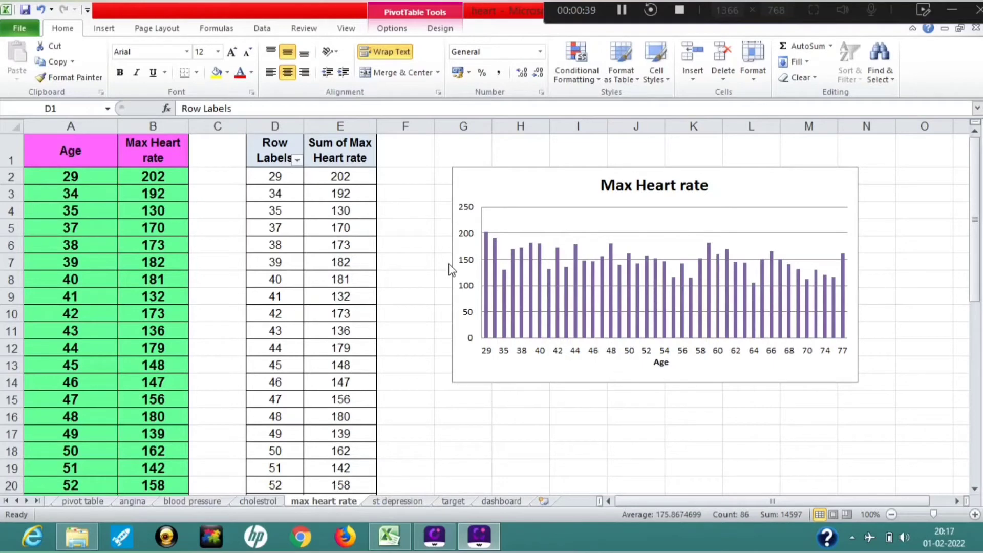
key(ctrl+Page_Down)
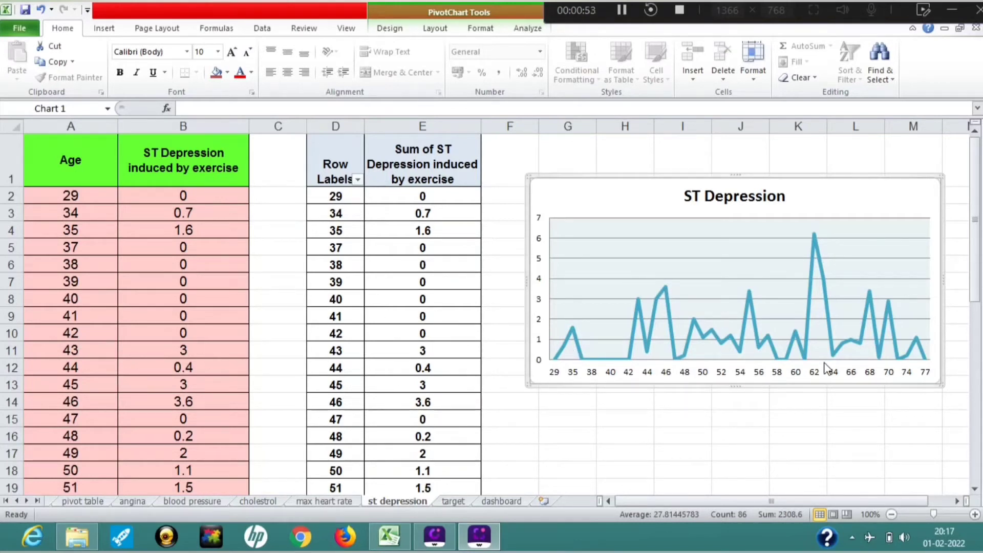
mouse_move(815, 235)
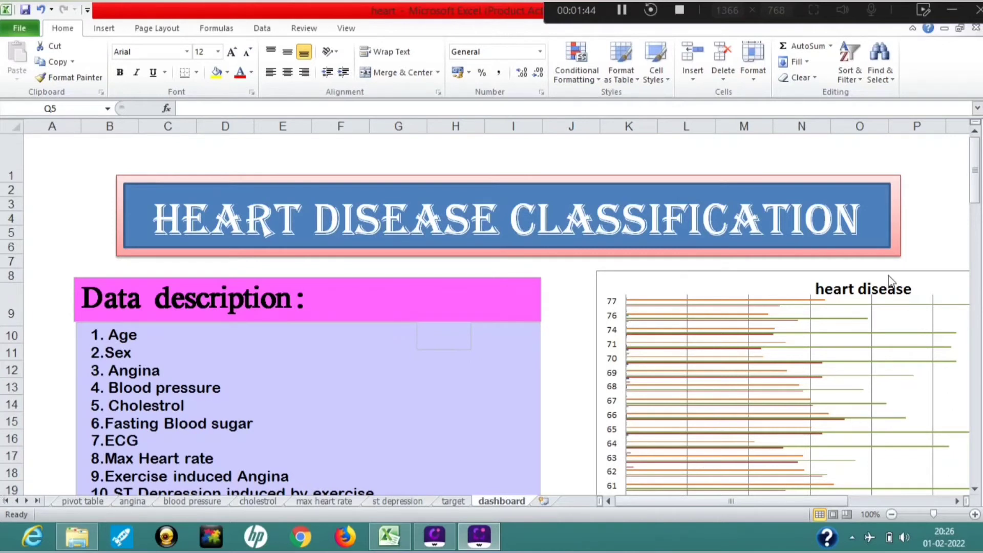
Step: Examine the heart disease classification dashboard and the pivot table and chart on the target sheet
scroll(889, 174, right, 2)
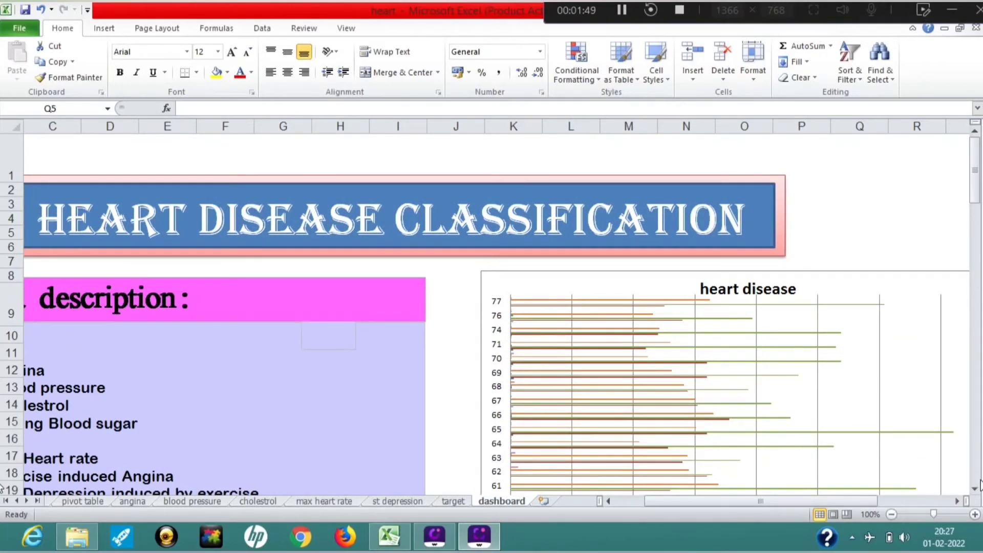
click(860, 233)
scroll(491, 314, down, 2)
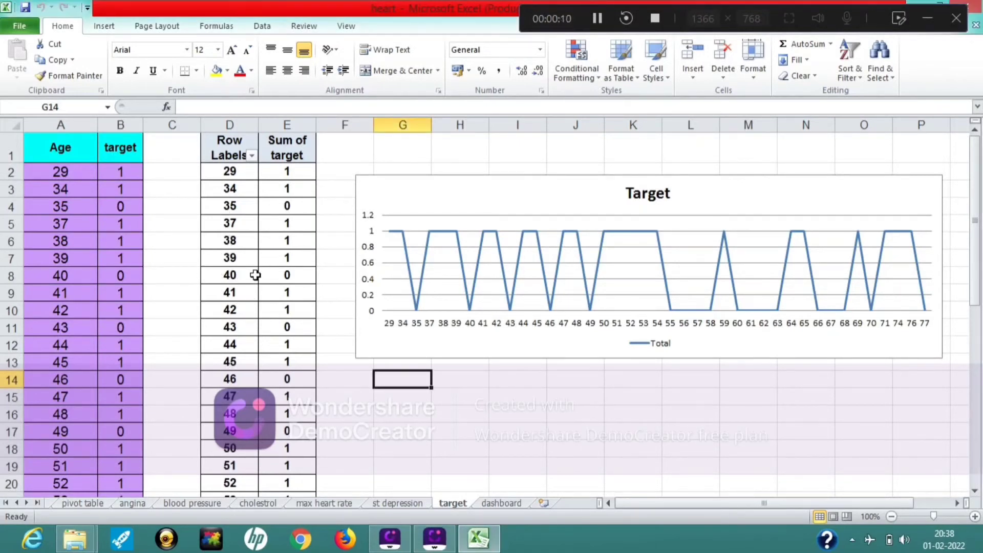
click(255, 275)
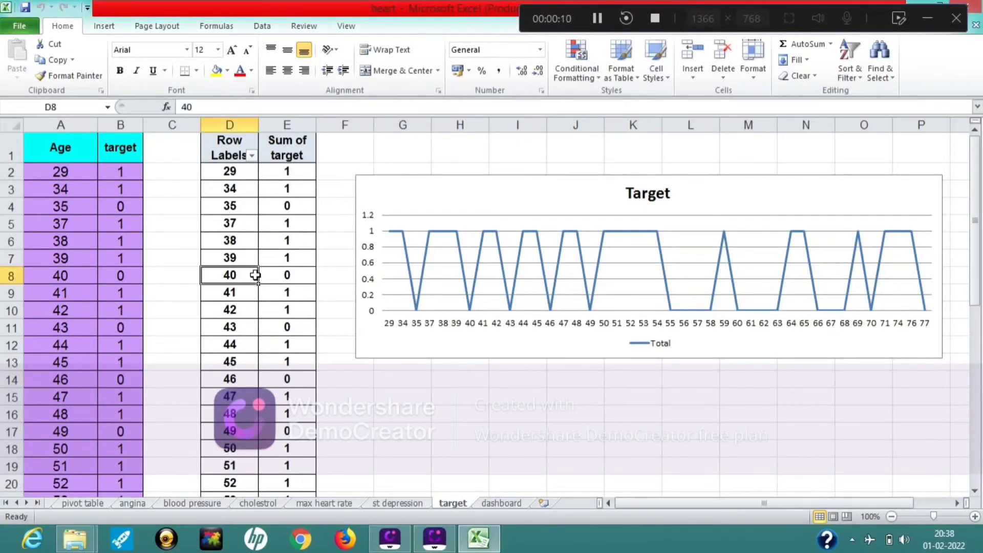
Step: Insert slicers for the Age and target fields of the pivot table on the target sheet
click(106, 27)
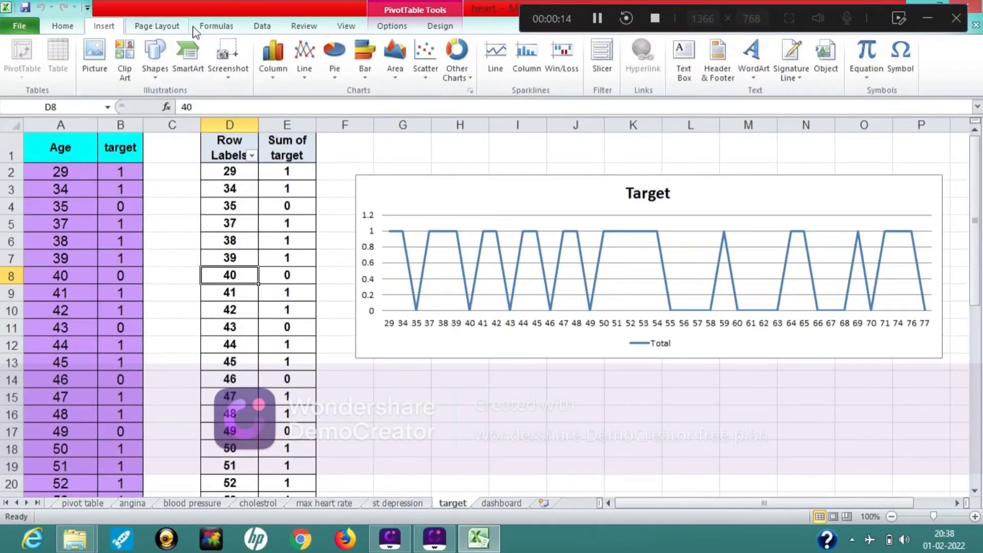
click(610, 57)
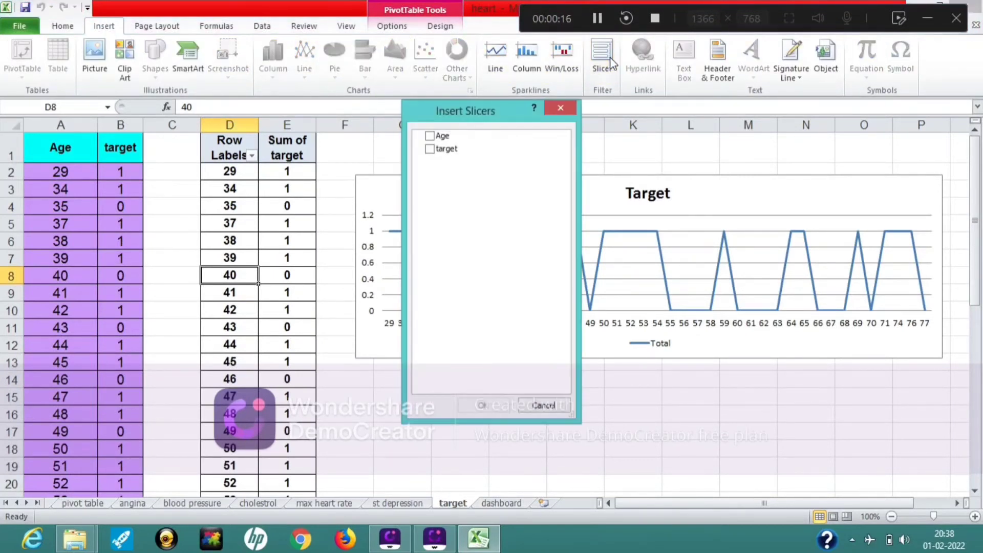
click(434, 134)
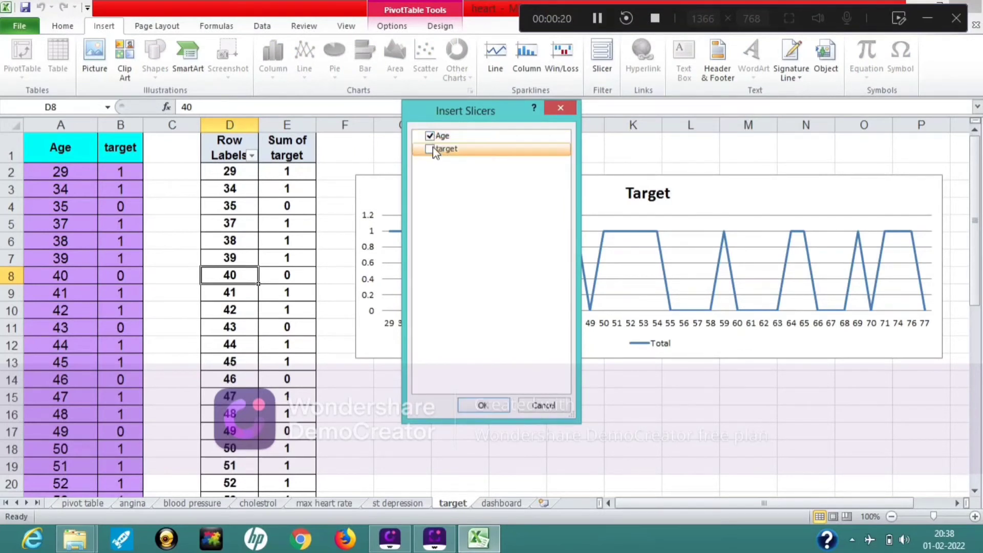
click(432, 148)
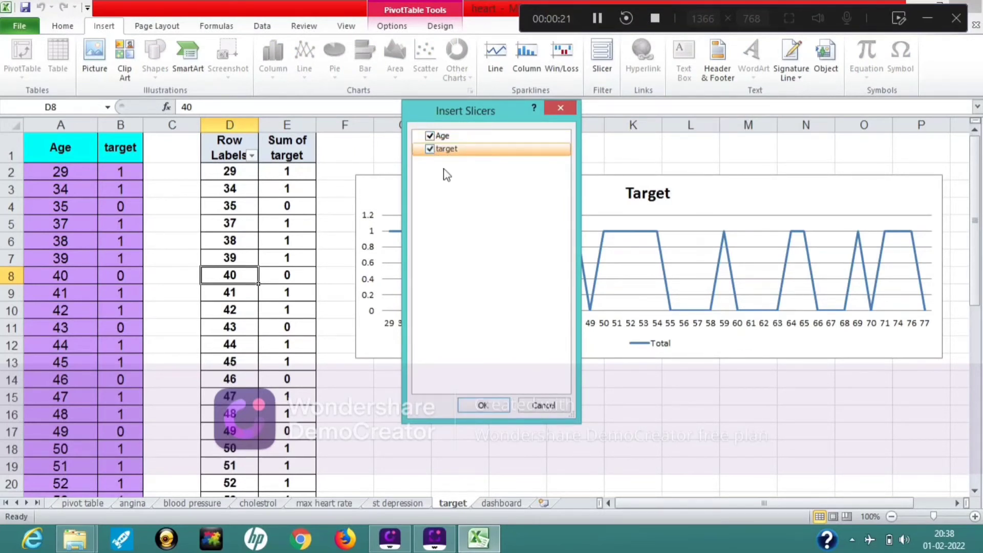
click(483, 406)
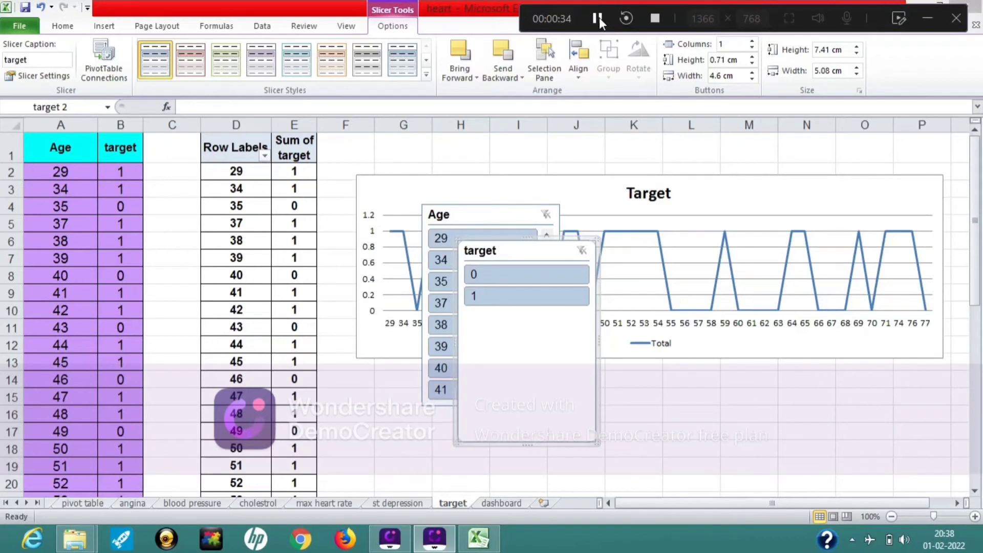
Step: On the dashboard sheet, filter the combined bar chart to age 29 with the Age slicer and examine its bars
key(ctrl+Page_Down)
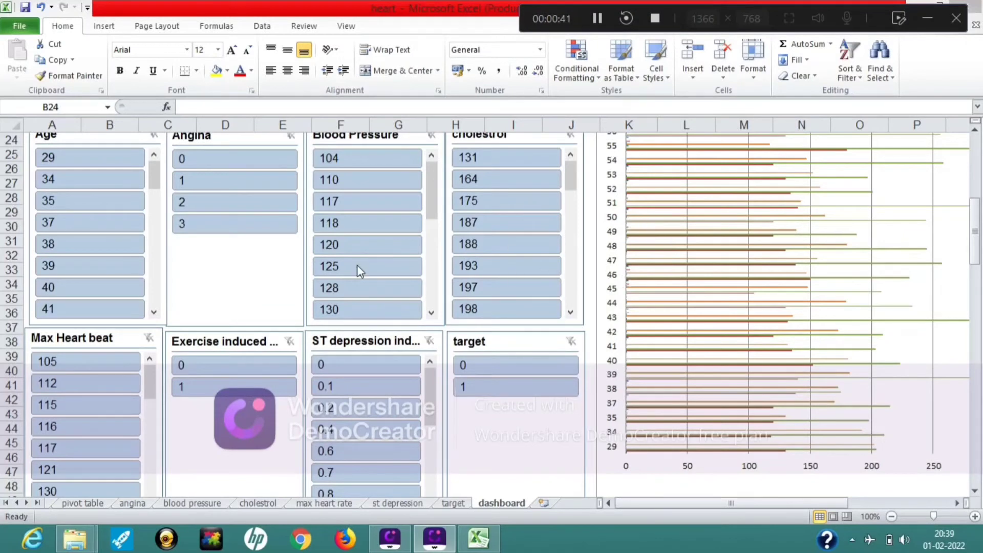
click(78, 161)
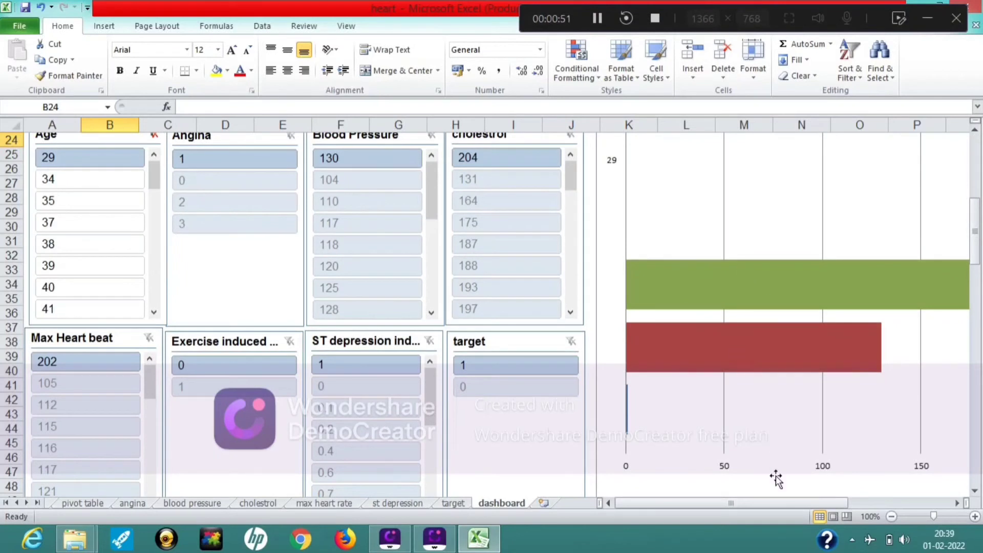
click(957, 504)
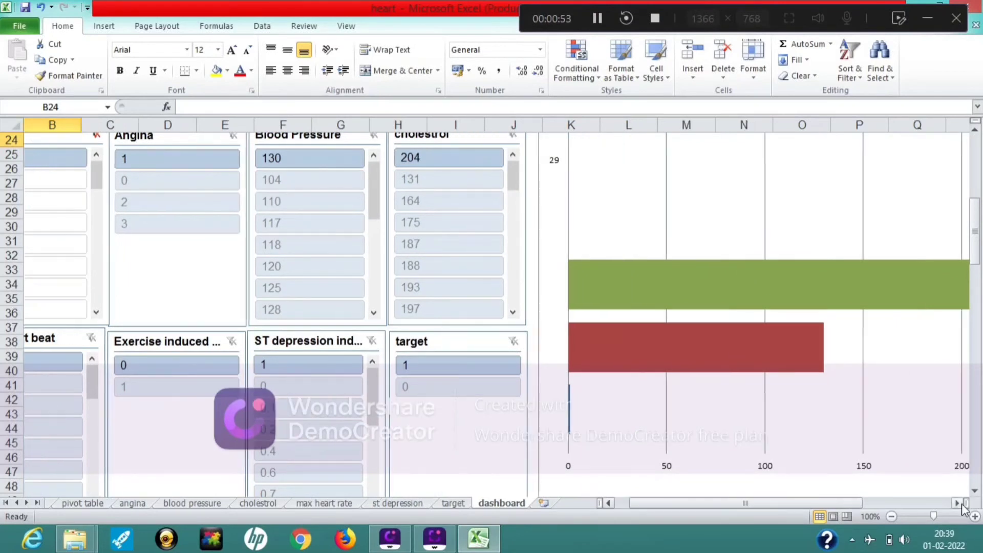
click(958, 503)
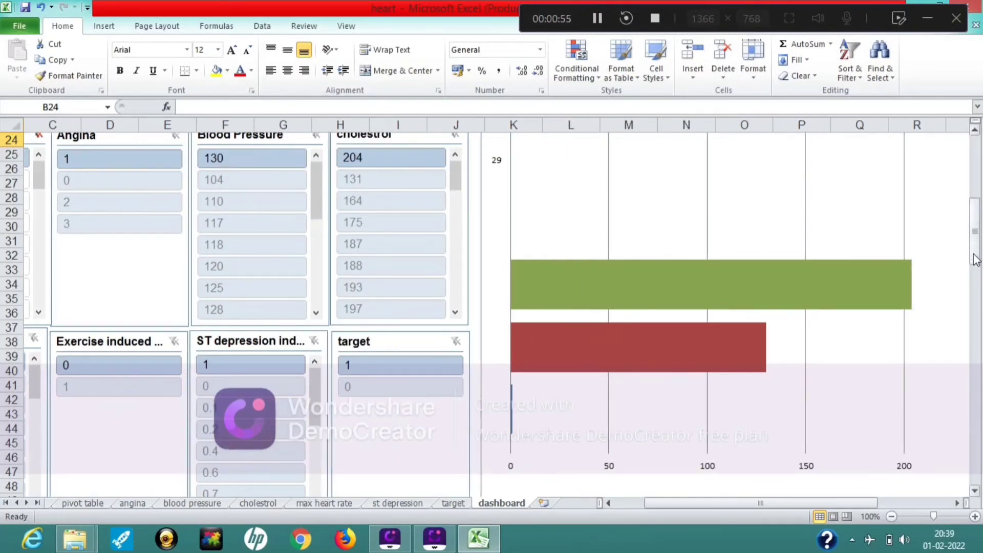
click(976, 131)
click(976, 131)
scroll(975, 131, up, 4)
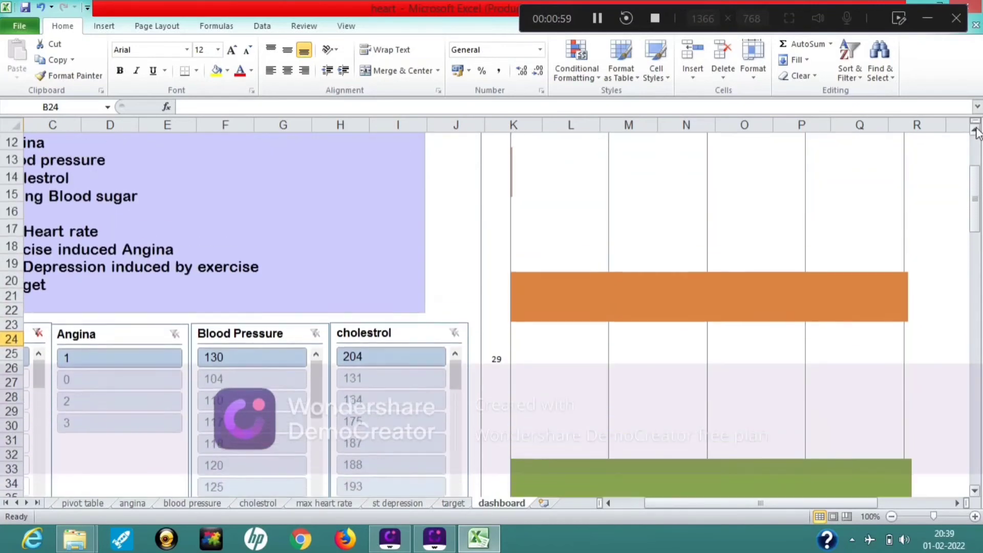
scroll(977, 132, up, 2)
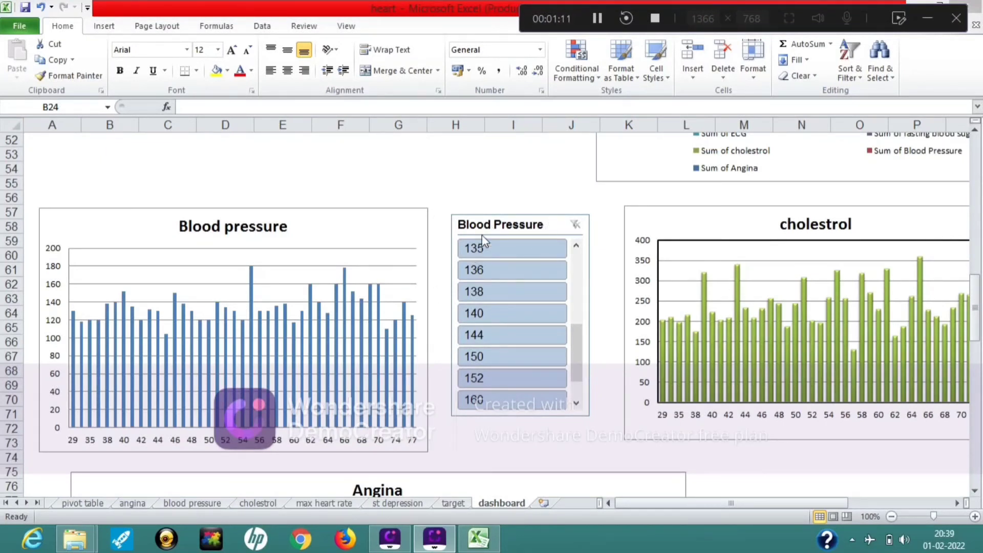
Step: Filter the dashboard's Blood pressure chart by the slicer values 140, 152, 138 and 136 in turn, ending on 152
click(481, 317)
click(481, 318)
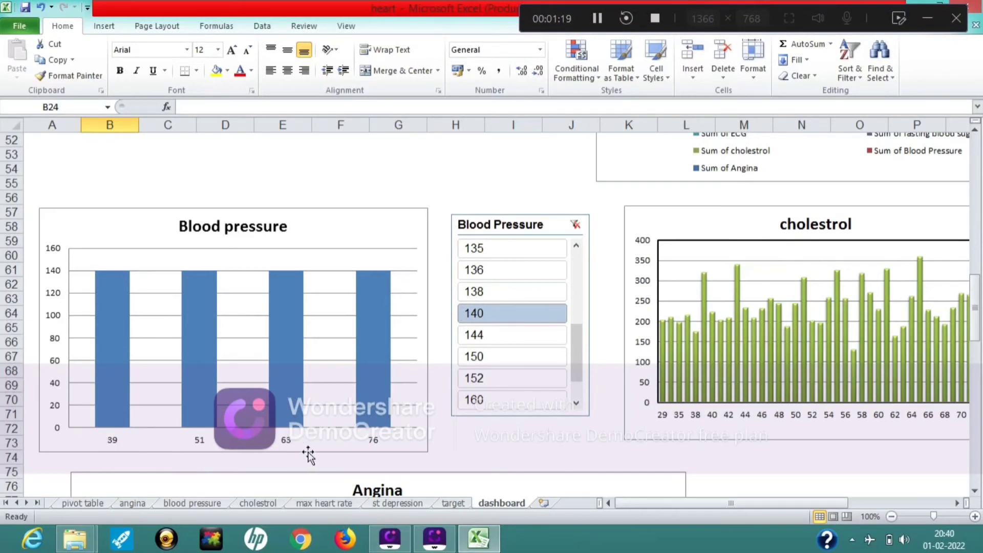
click(487, 383)
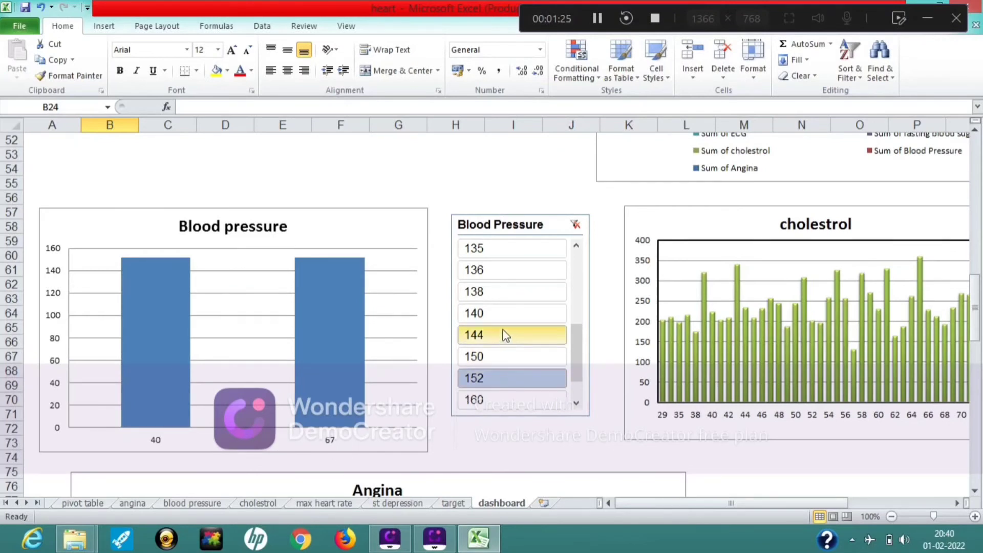
click(502, 290)
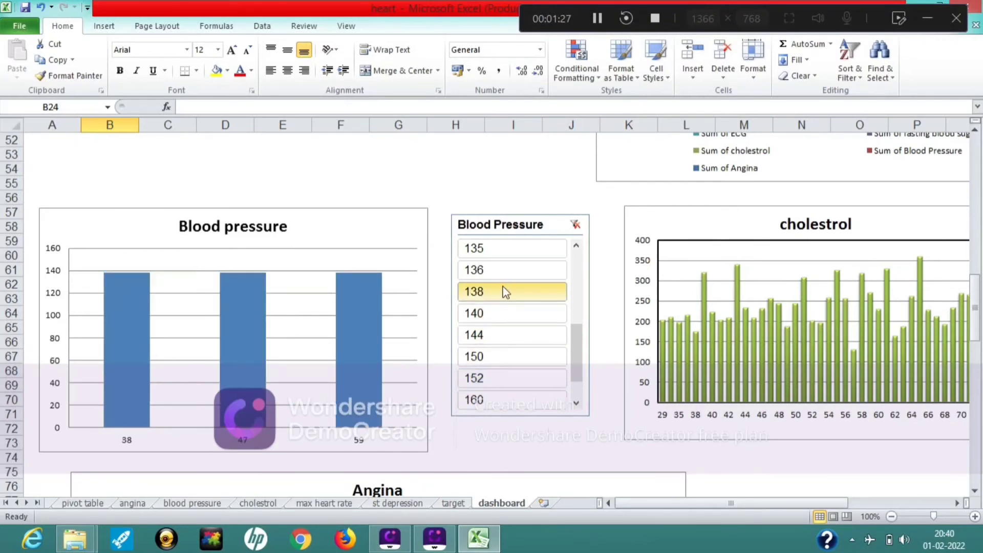
click(488, 269)
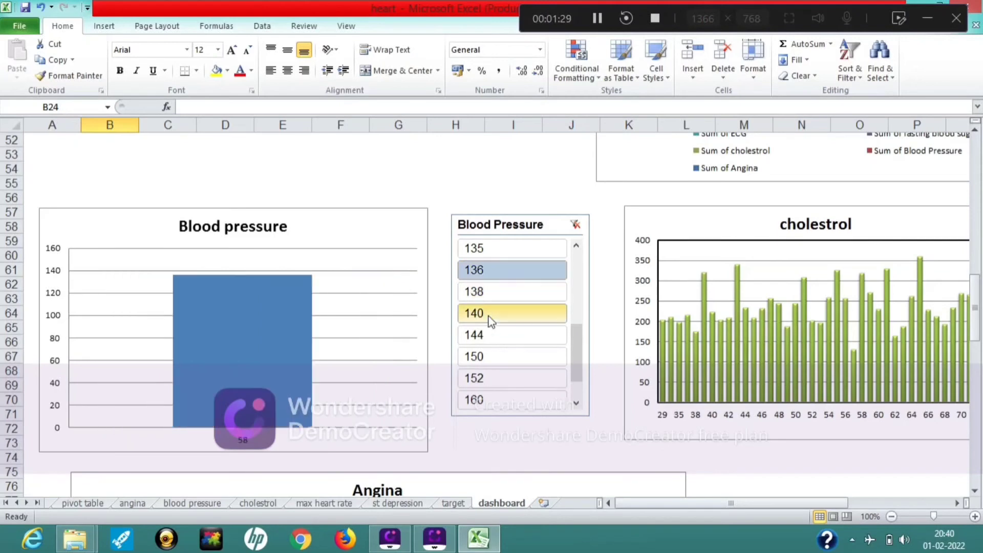
click(473, 384)
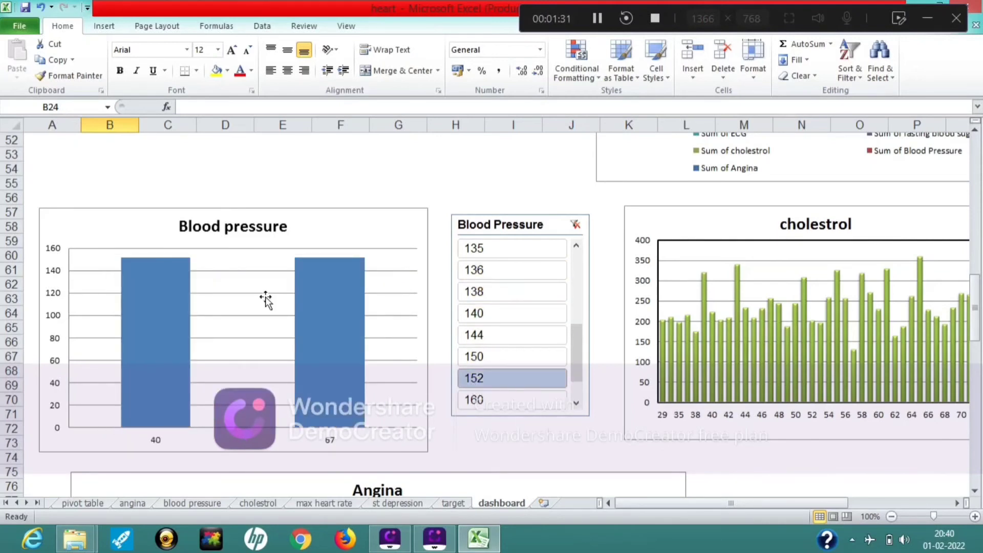
click(598, 19)
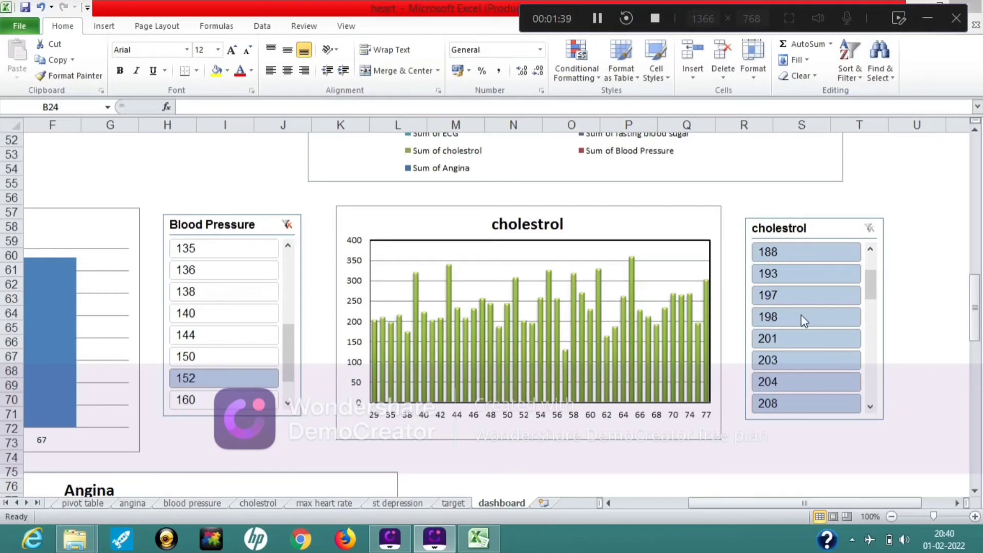
Step: Filter the cholestrol chart by 201, 208 and 197 in turn, and the Angina chart to angina 1 with exercise-induced angina 1
click(791, 344)
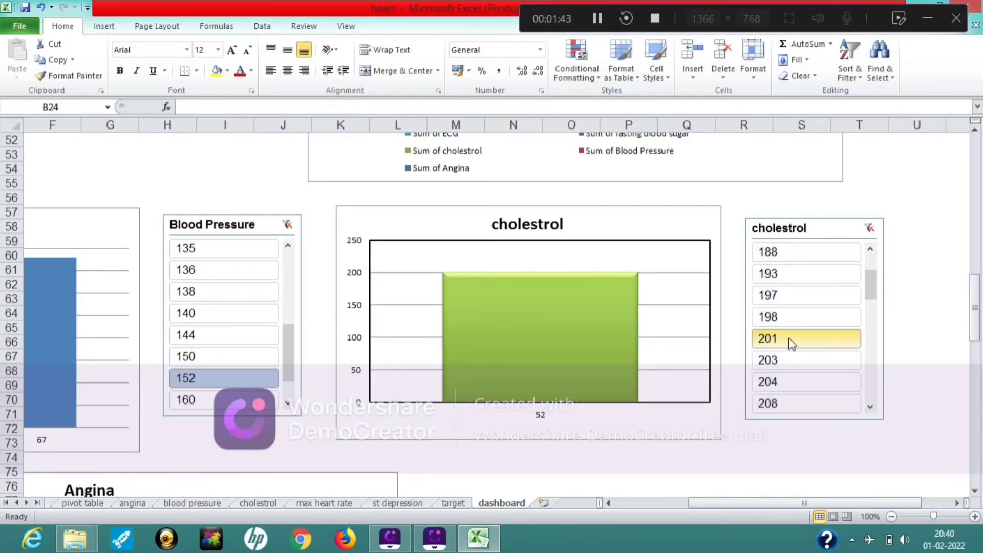
click(777, 404)
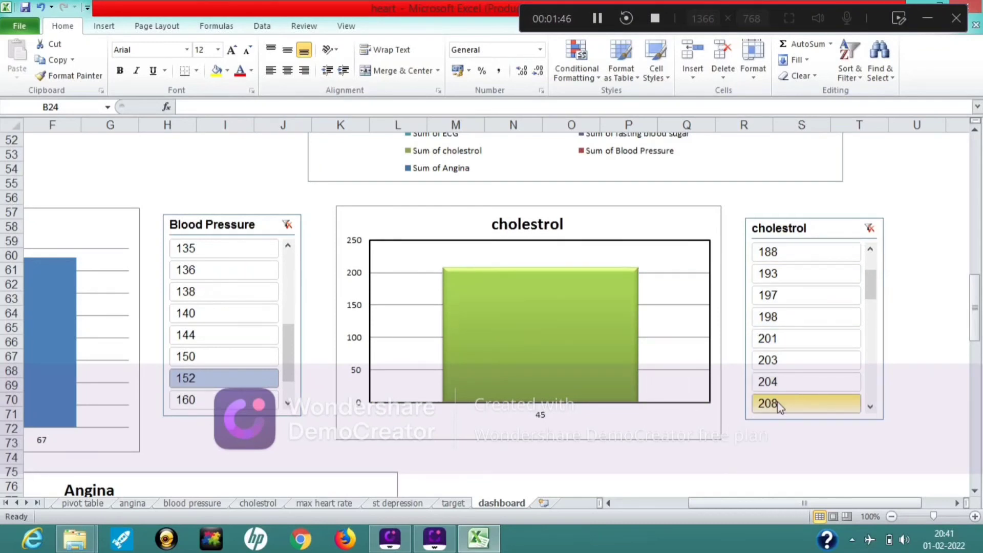
click(776, 297)
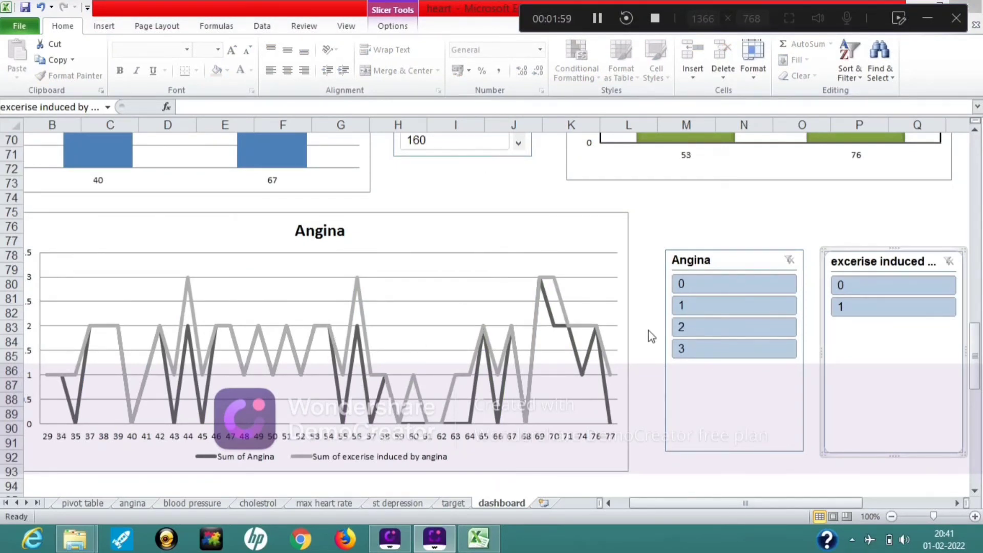
click(683, 309)
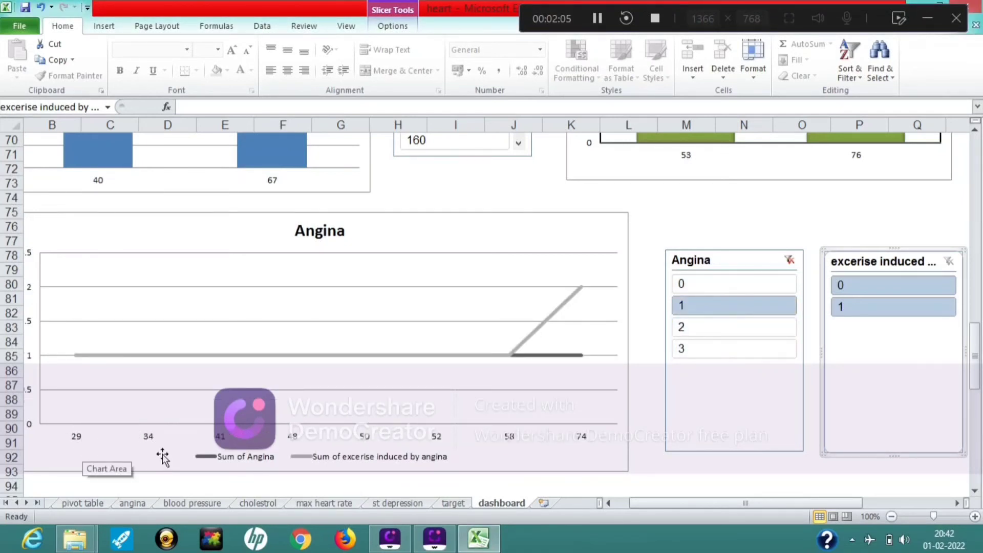
click(870, 306)
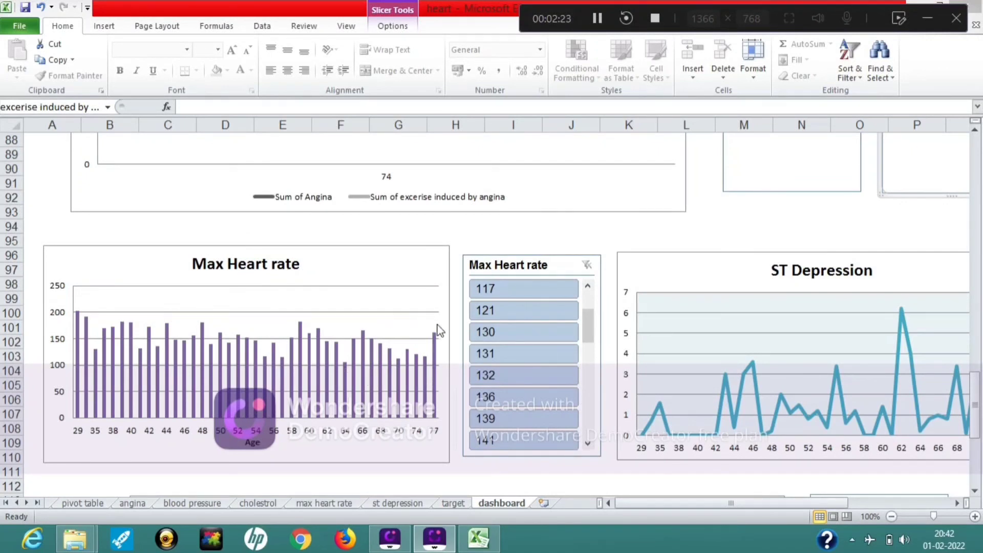
Step: Filter the Max Heart rate chart by the slicer values 130 and 141 in turn, ending on 132
click(481, 333)
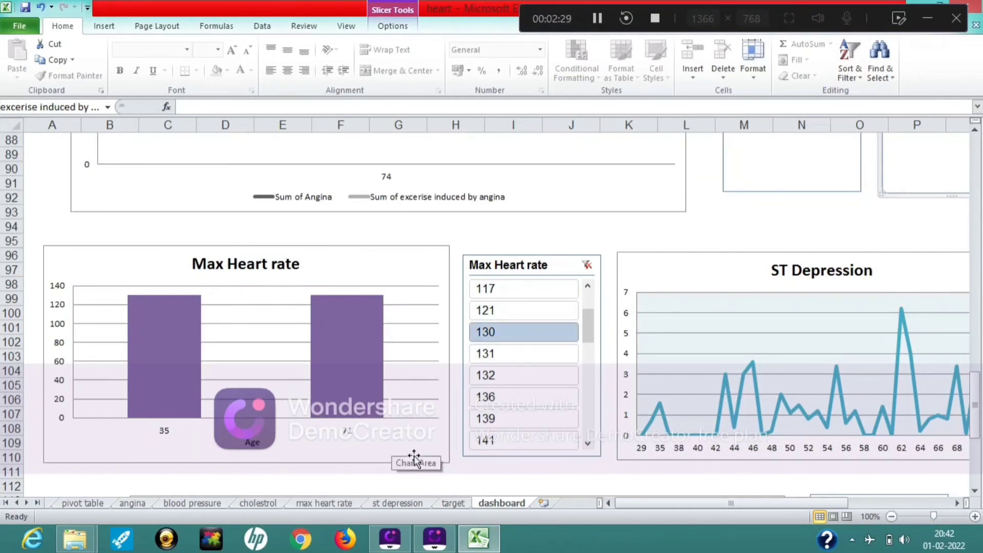
click(518, 444)
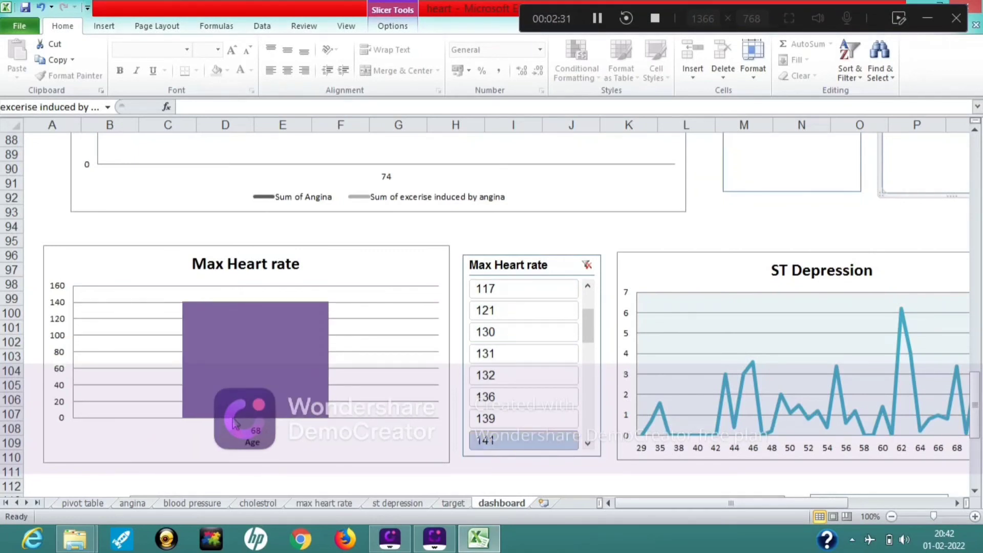
mouse_move(238, 411)
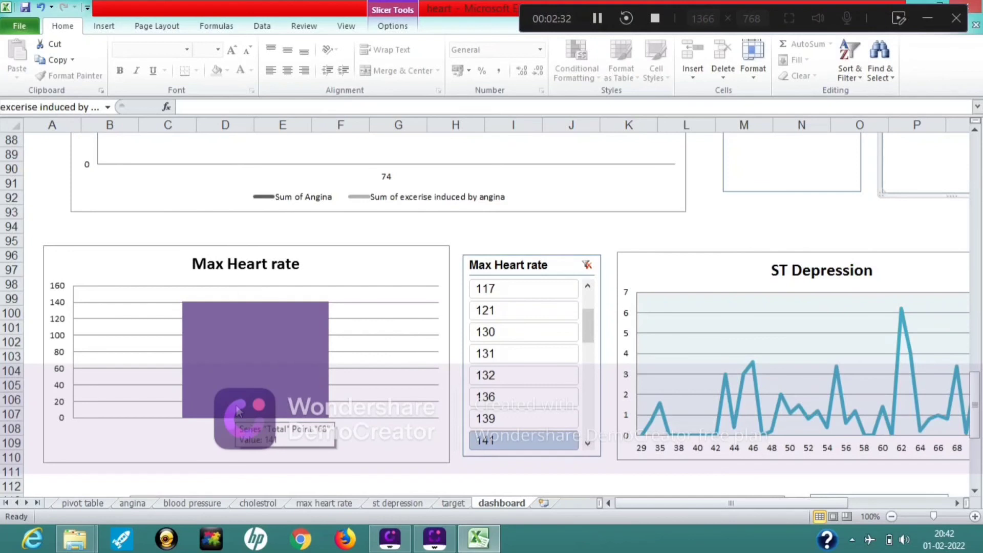
click(499, 377)
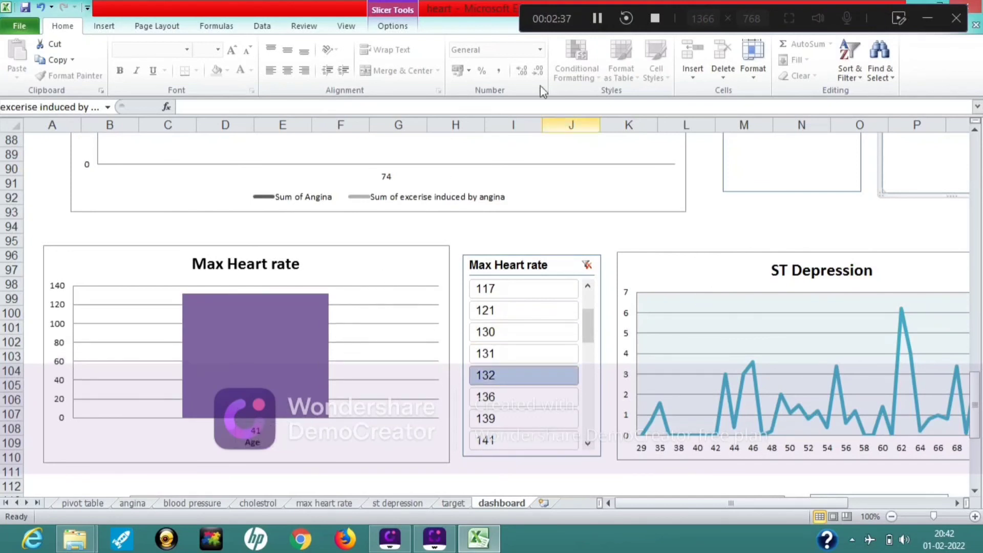
Step: Filter the ST Depression chart by the slicer values 0.1 and 0.7 in turn, ending on 0.8
scroll(619, 166, right, 5)
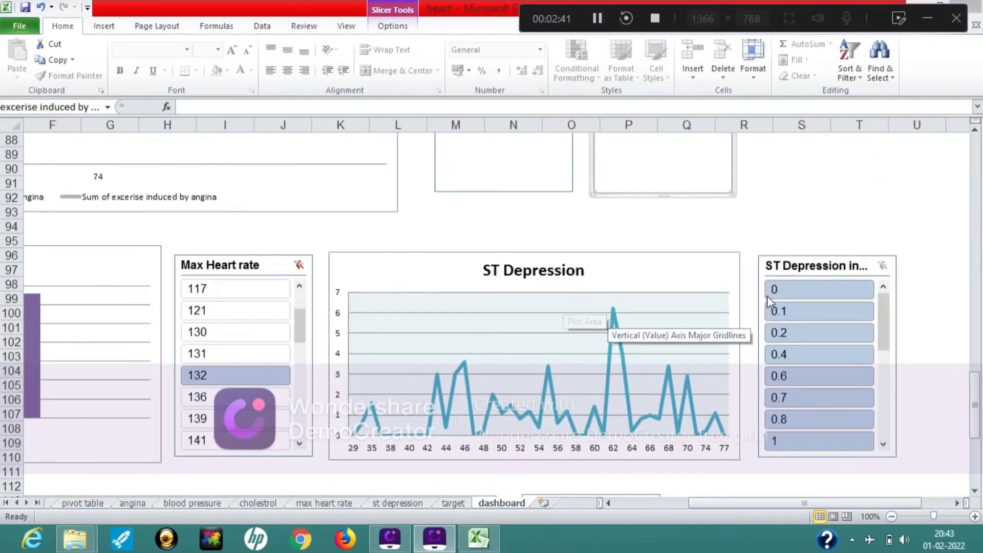
click(803, 309)
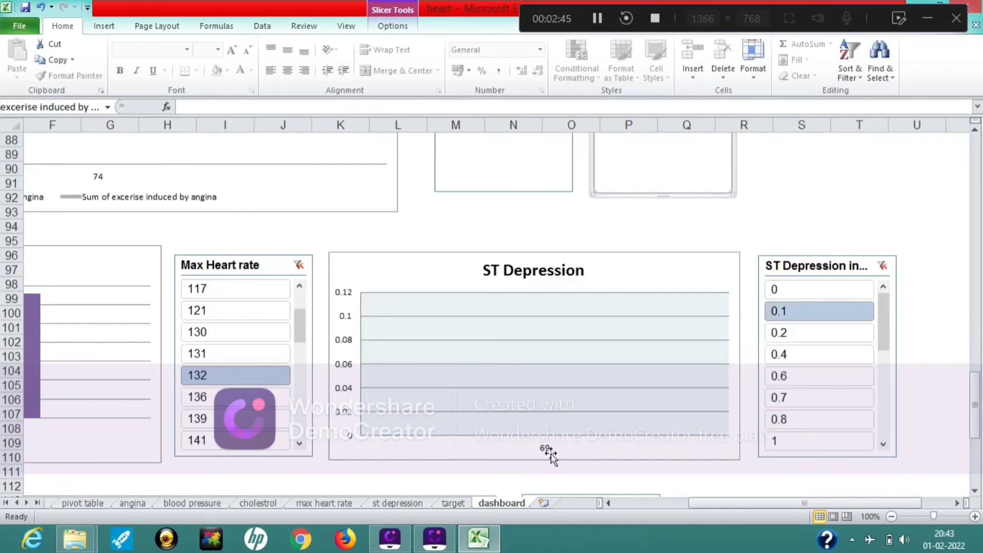
click(801, 392)
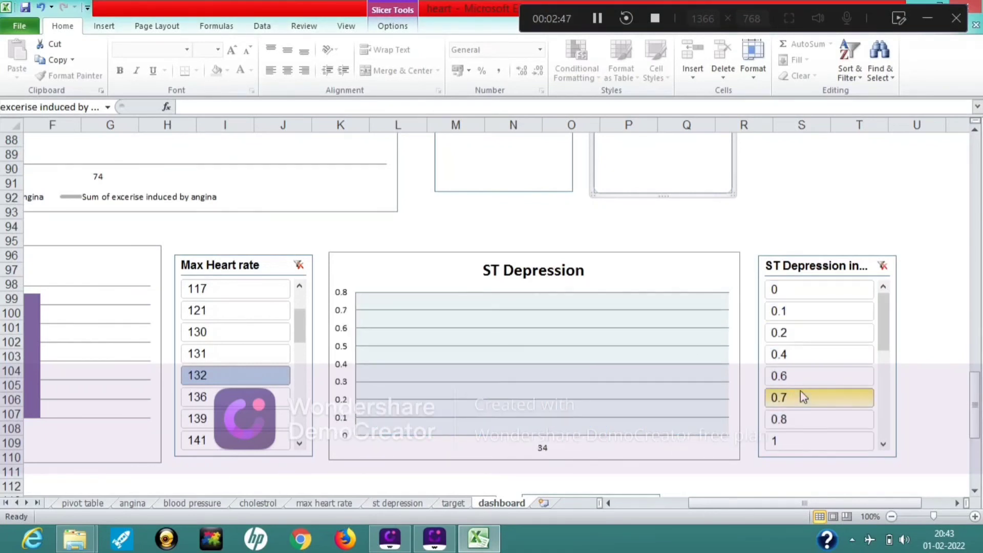
click(784, 421)
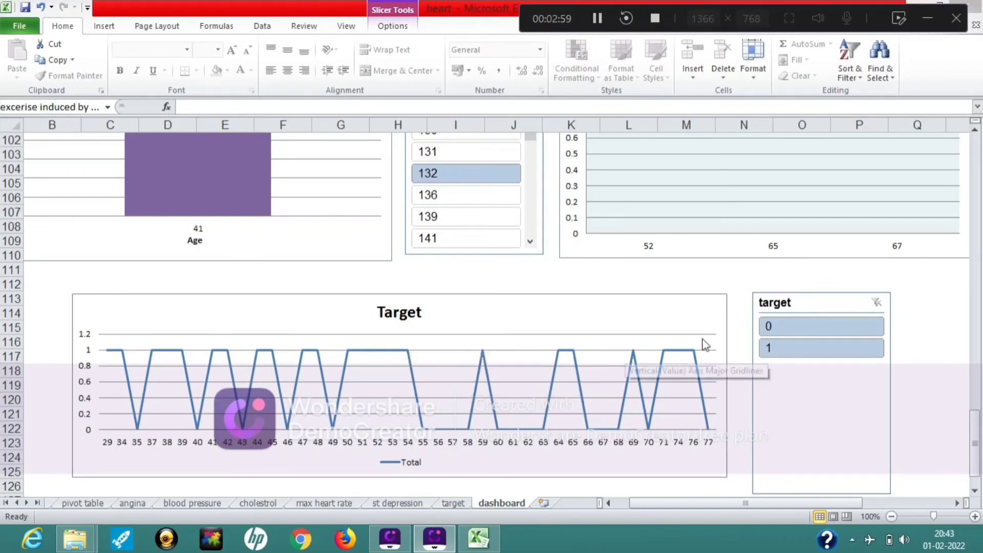
Step: Filter the dashboard's Target chart to value 0 and finally to 1, and go back over the filtered charts above it
click(786, 328)
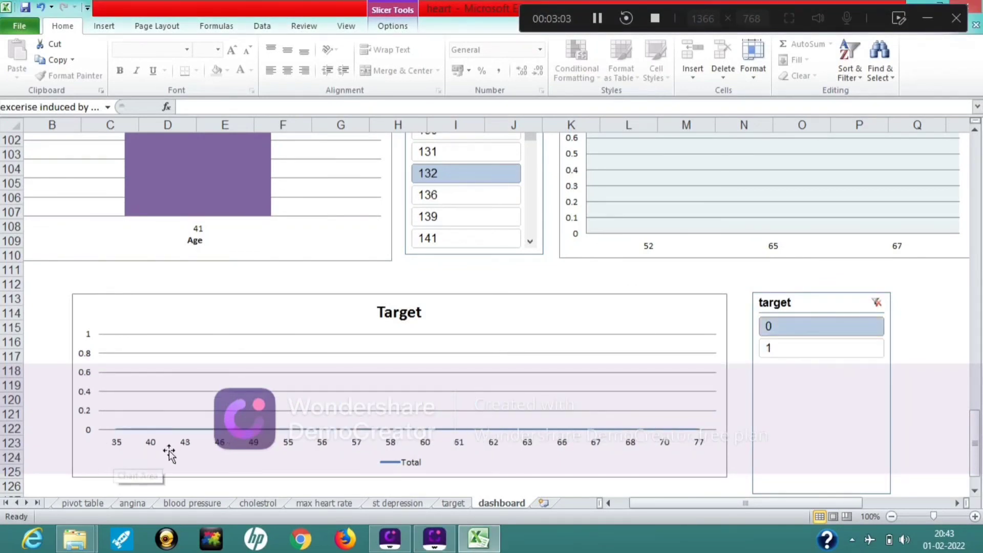
click(789, 352)
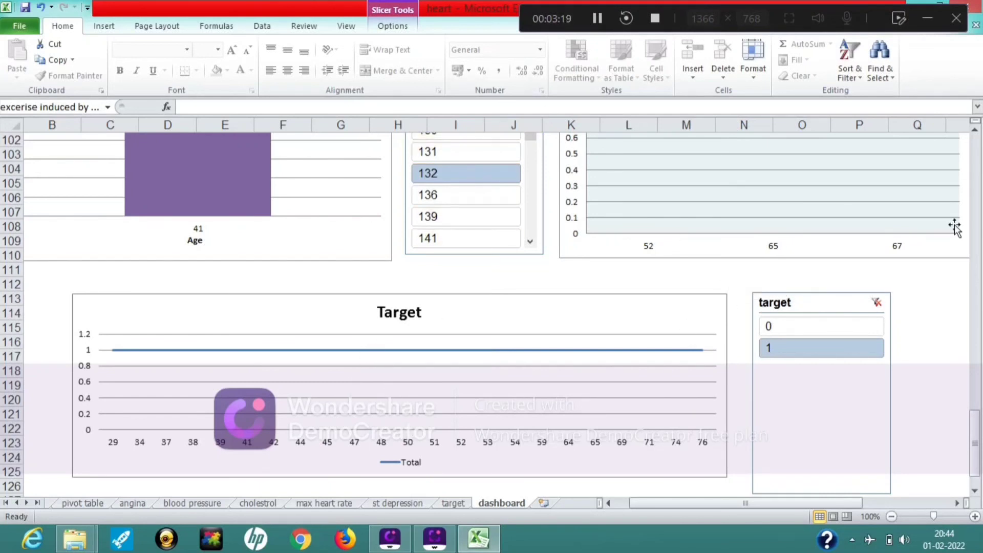
scroll(978, 132, up, 3)
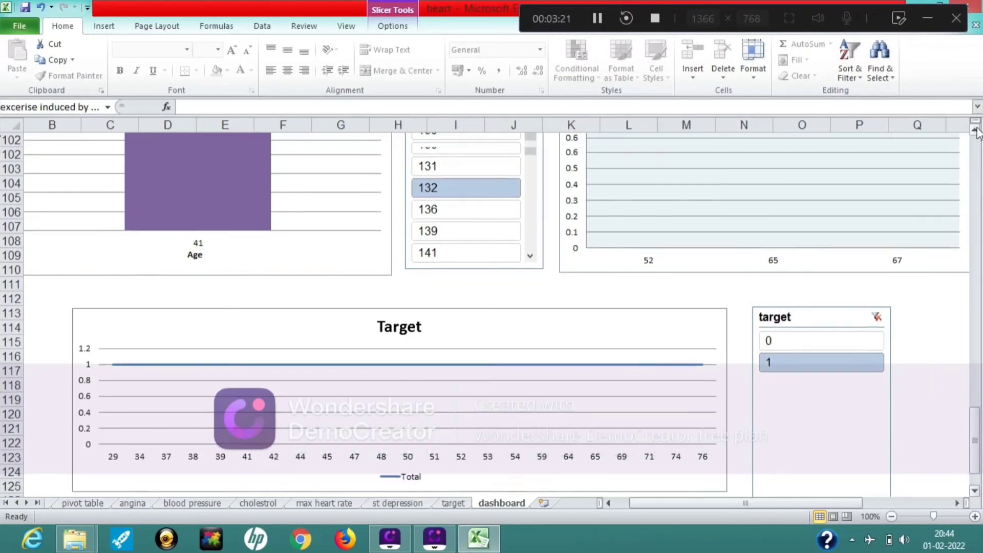
scroll(978, 133, up, 4)
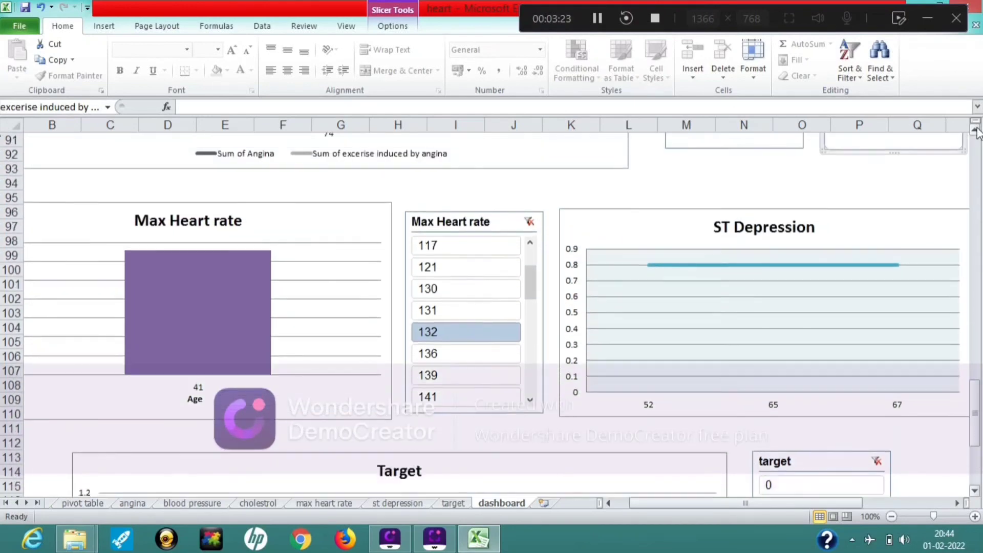
scroll(978, 132, up, 3)
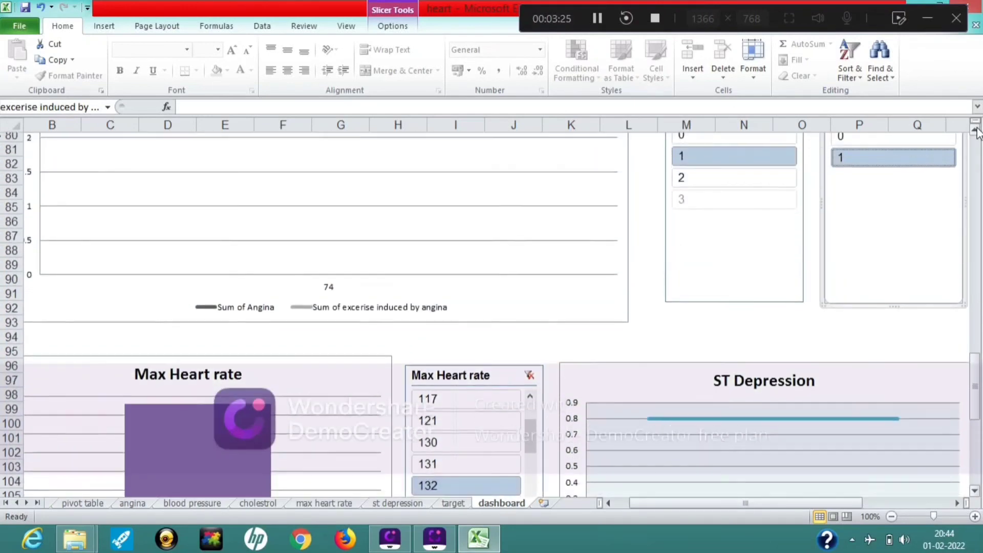